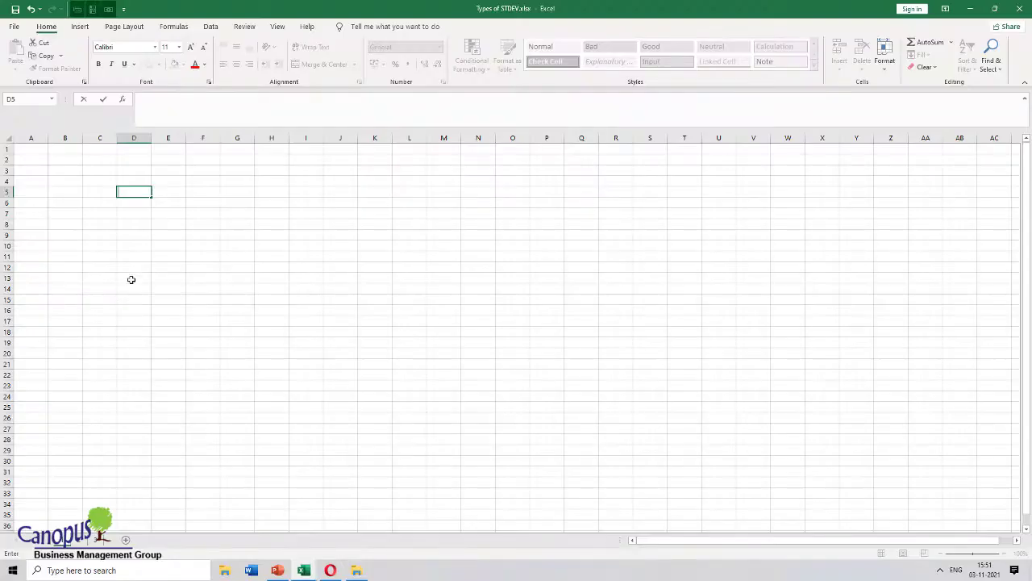
# - Start a =var formula in cell D4 to view the available variance functions, and clear the function name again
pyautogui.click(144, 246)
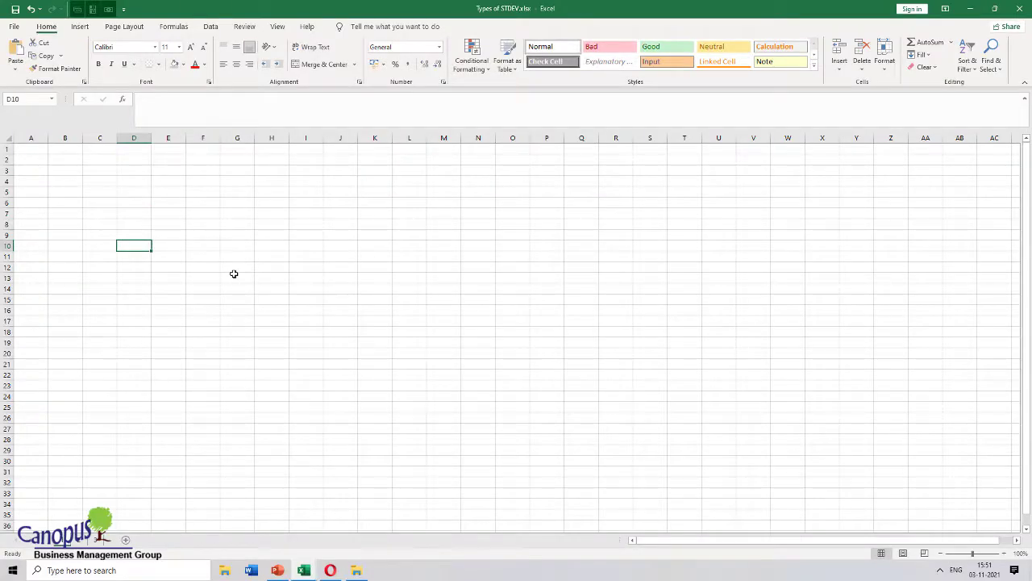
pyautogui.click(139, 182)
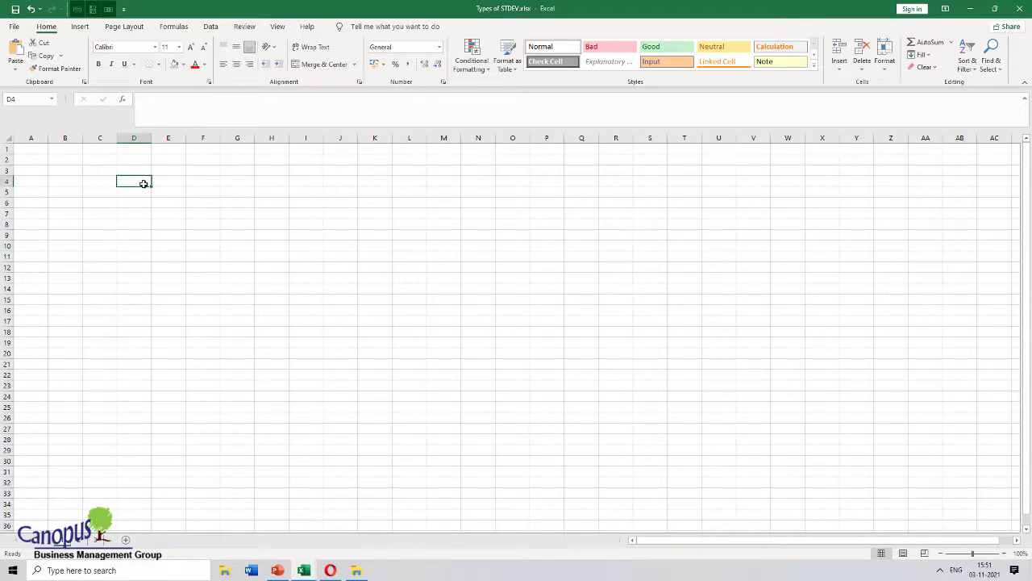
pyautogui.write('=var')
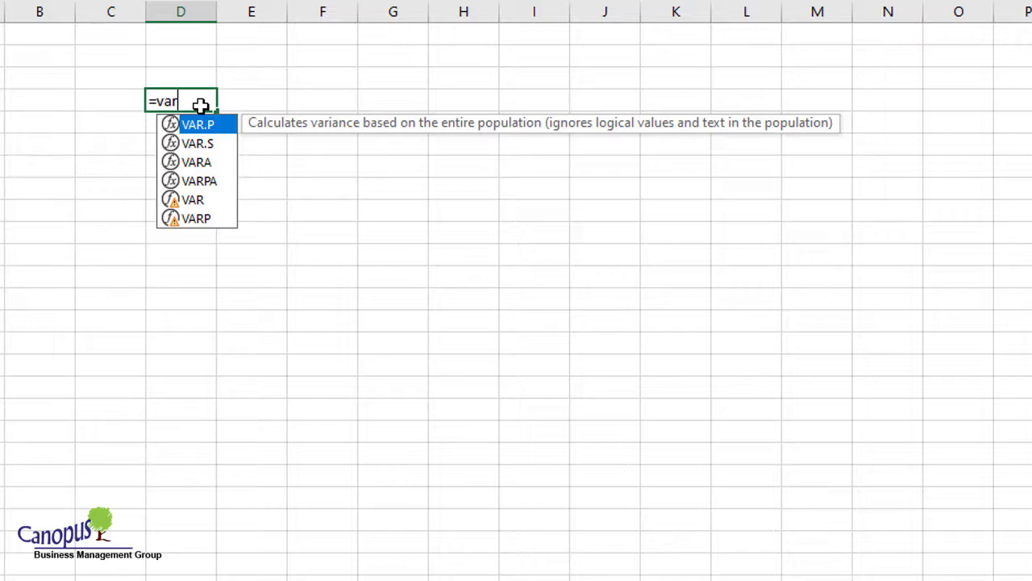
pyautogui.press('BackSpace')
pyautogui.press('BackSpace')
pyautogui.press('BackSpace')
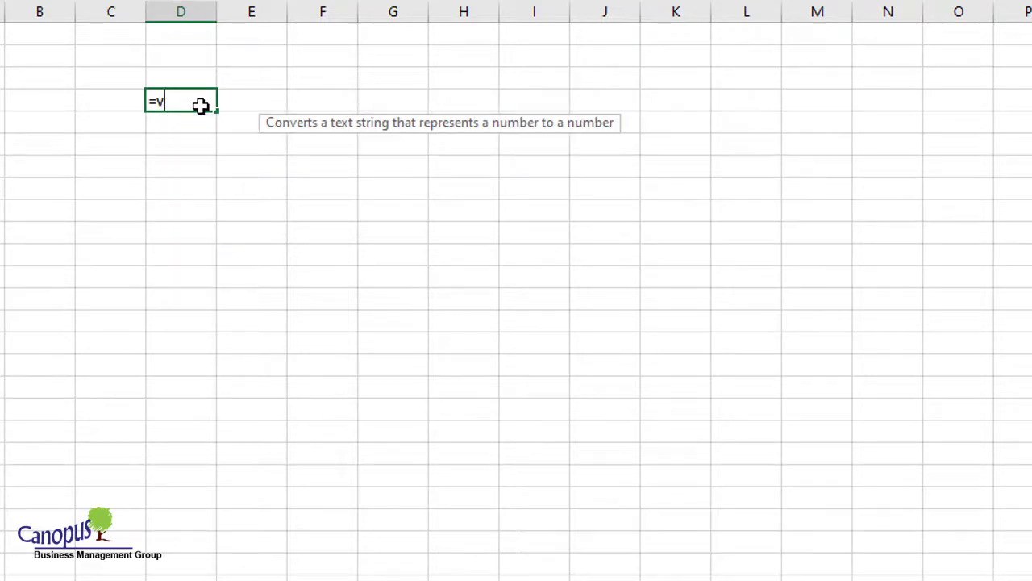
# - Enter =stdev in cell D4 to read the descriptions of the STDEV function variants, including STDEV and STDEVP, and cancel the suggestions
pyautogui.write('stdev')
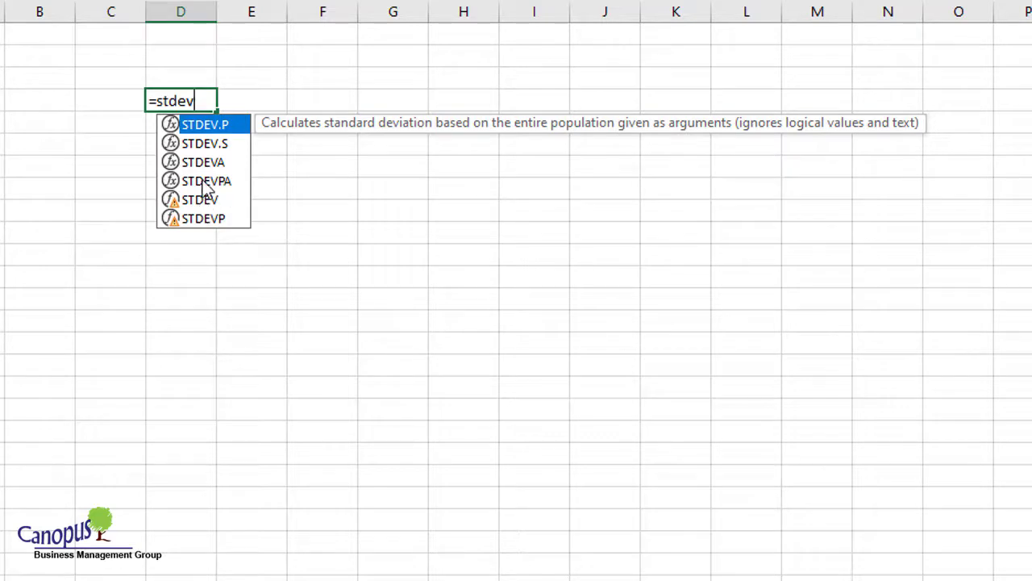
pyautogui.click(192, 206)
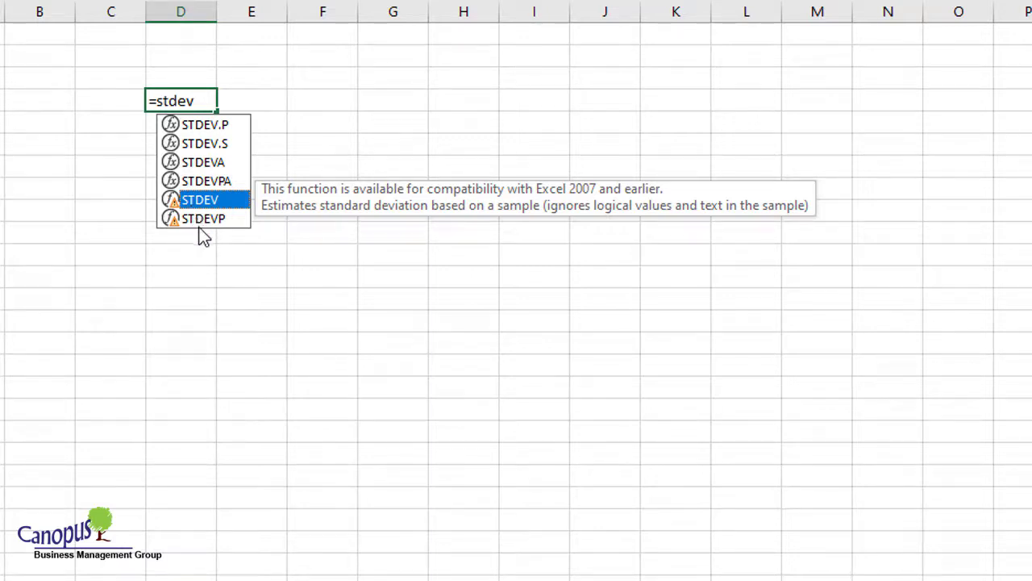
pyautogui.click(204, 222)
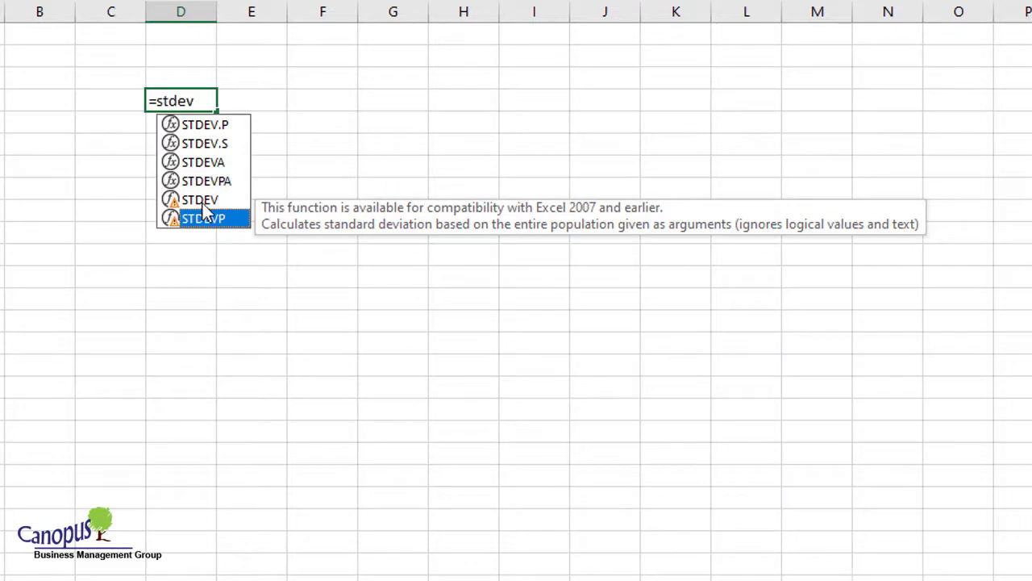
pyautogui.click(203, 201)
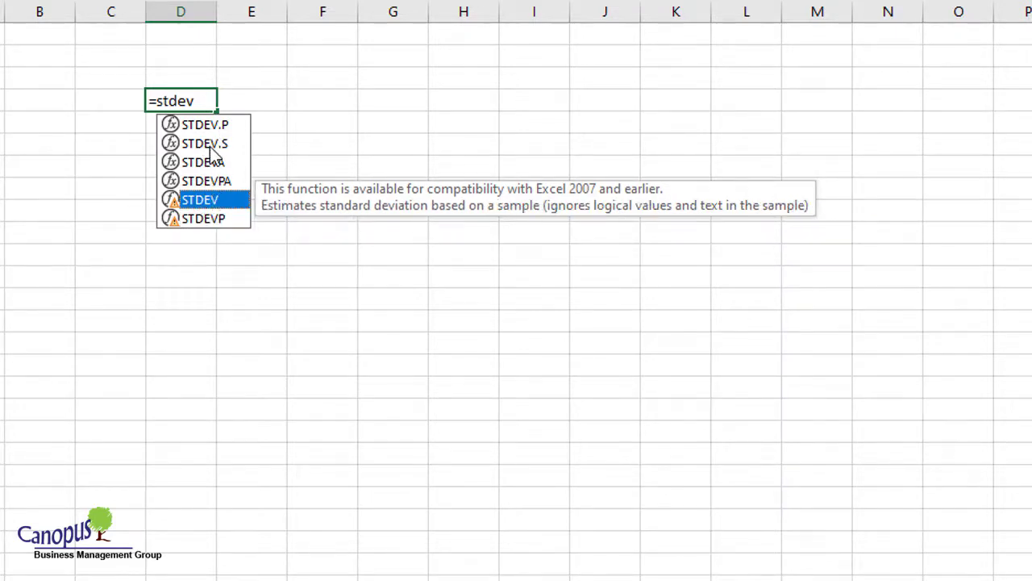
pyautogui.press('Escape')
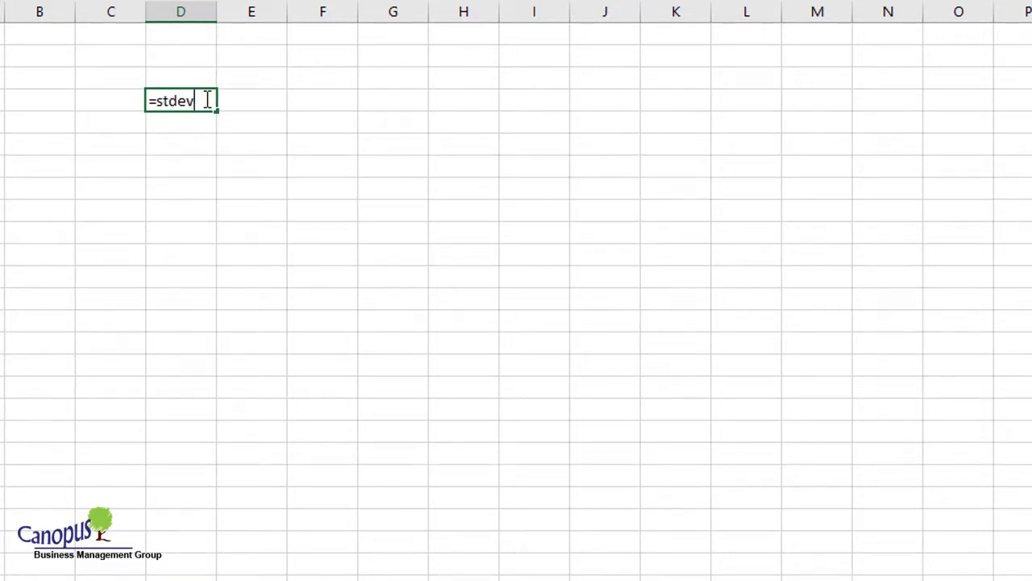
pyautogui.press('BackSpace')
pyautogui.write('v')
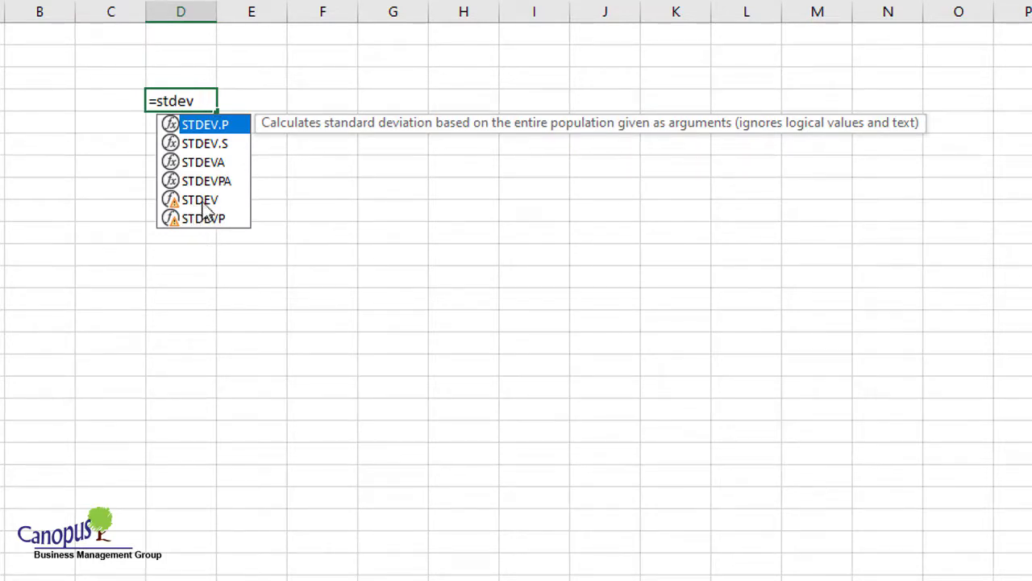
pyautogui.press('Escape')
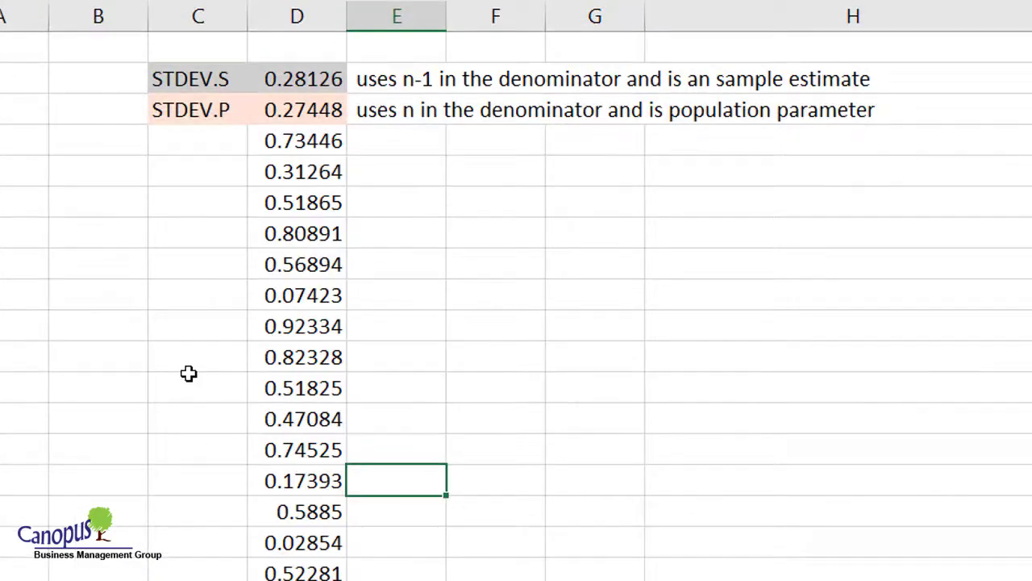
# - Label the STDEV.S row "Sample" and the STDEV.P row "Pop" in column B
pyautogui.click(152, 274)
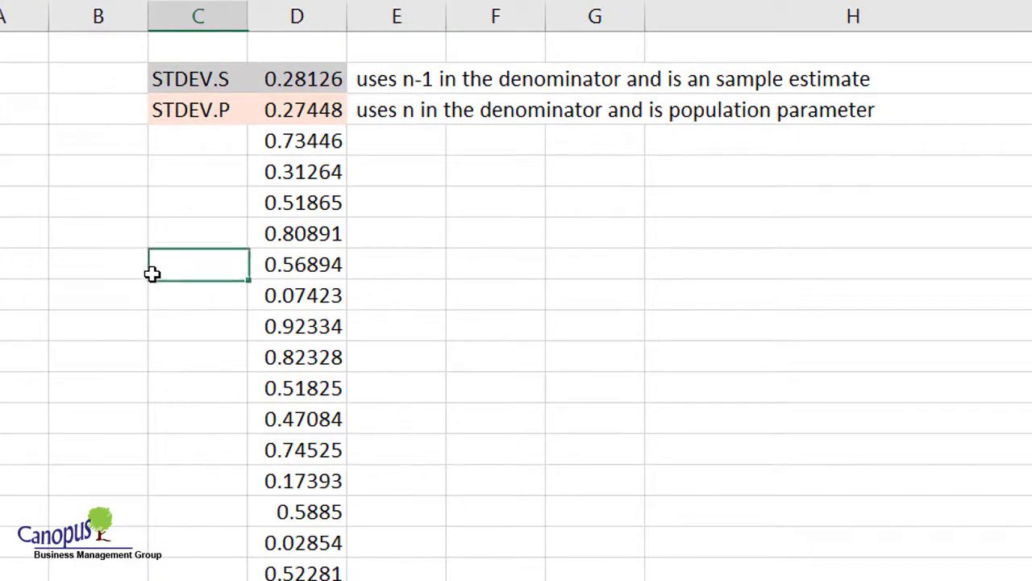
pyautogui.click(158, 79)
pyautogui.press('Down')
pyautogui.press('Up')
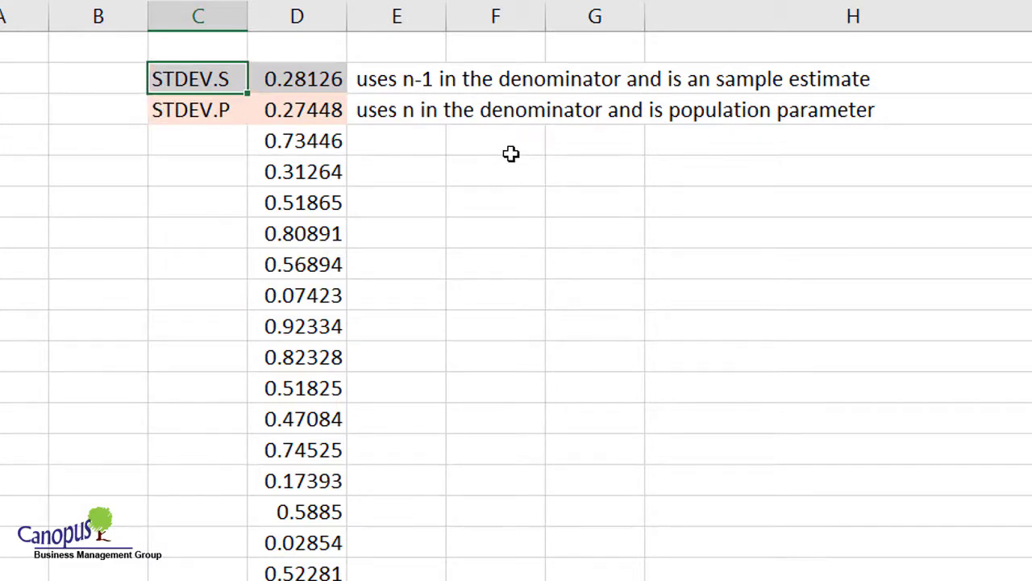
pyautogui.press('Left')
pyautogui.write('Sample')
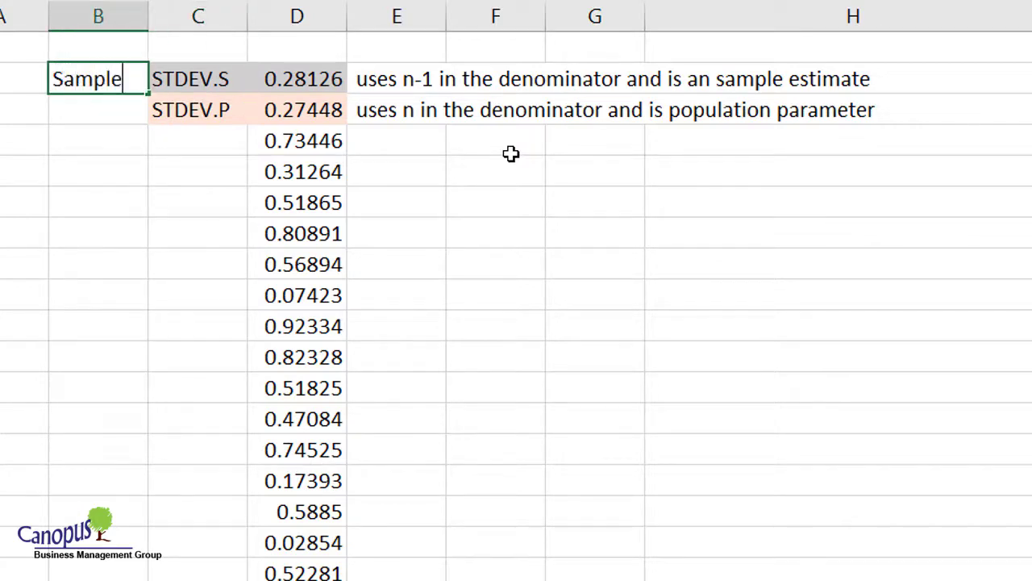
pyautogui.press('Return')
pyautogui.write('Pop')
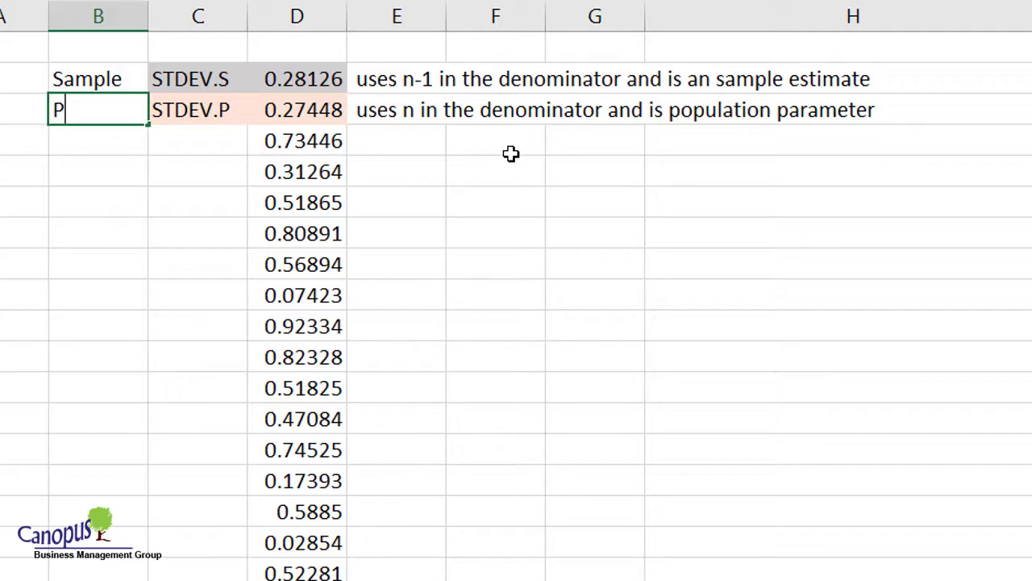
pyautogui.press('Tab')
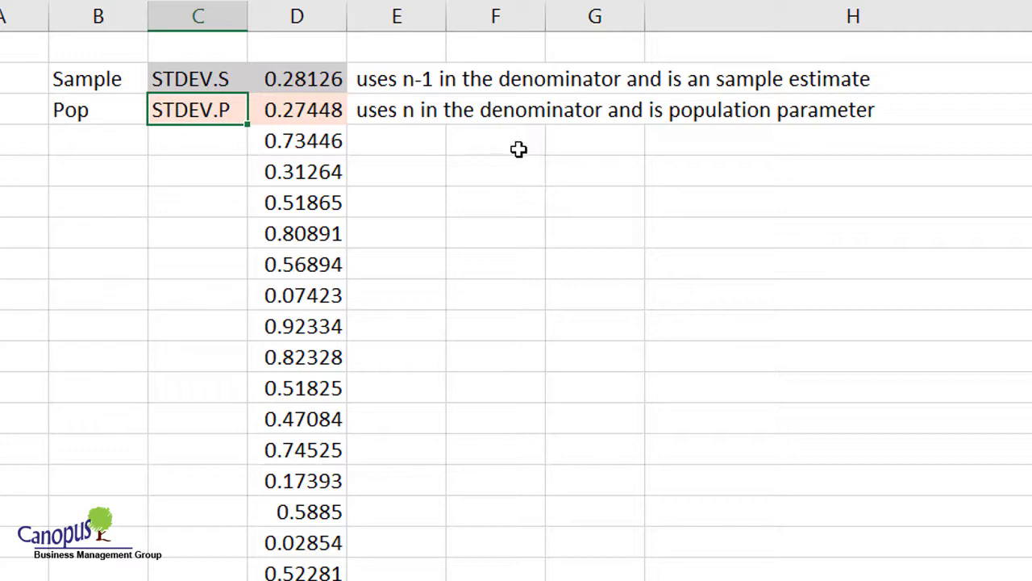
# - Inspect the formulas behind the STDEV.S and STDEV.P results in column D and compare the two results
pyautogui.click(309, 78)
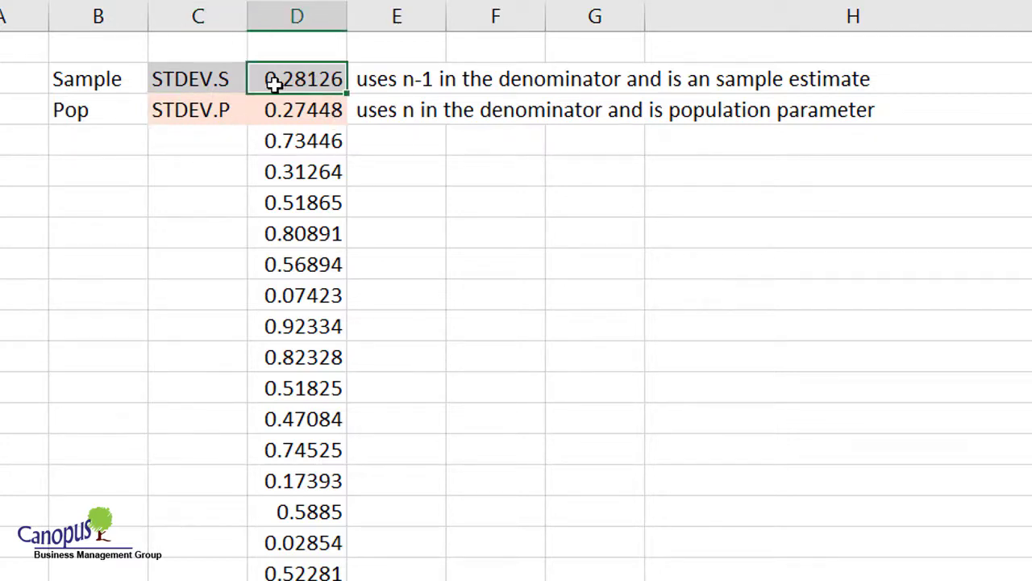
pyautogui.doubleClick(274, 82)
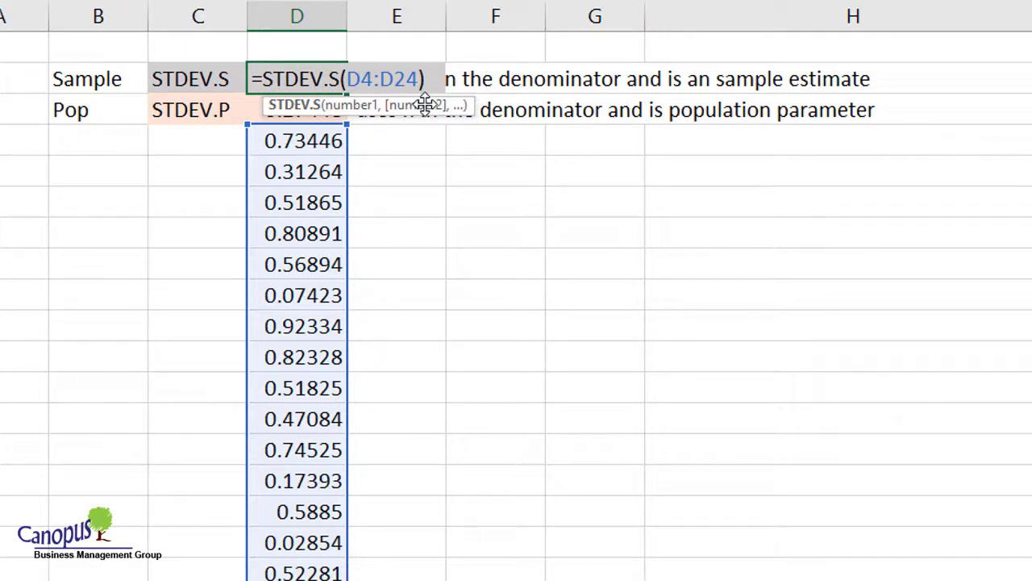
pyautogui.press('Escape')
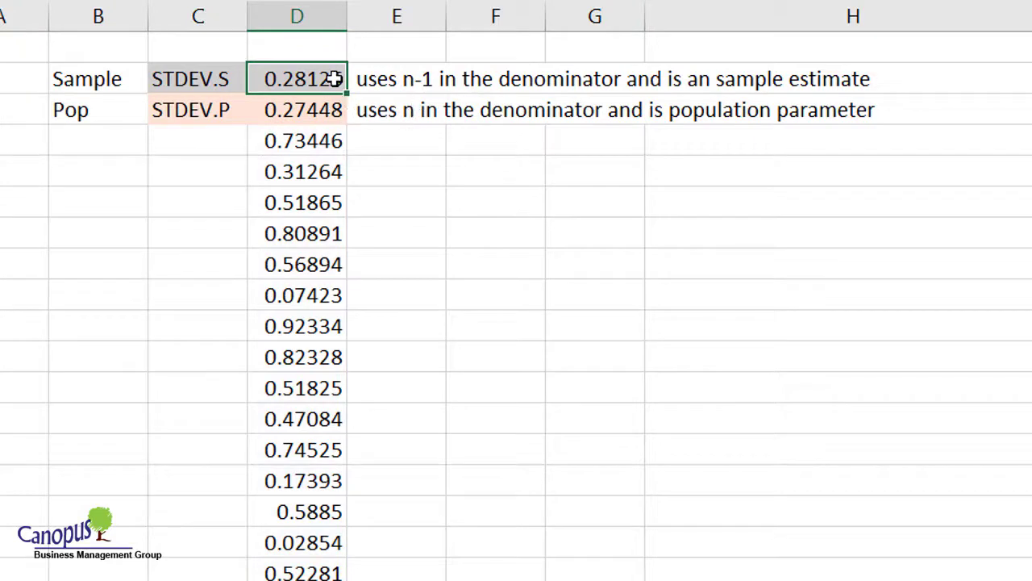
pyautogui.doubleClick(278, 111)
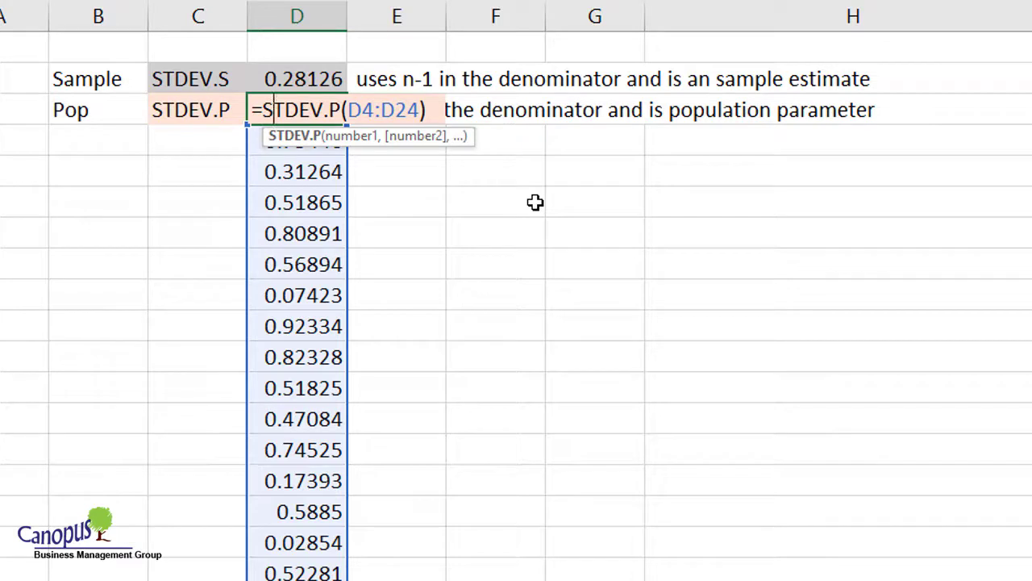
pyautogui.press('Return')
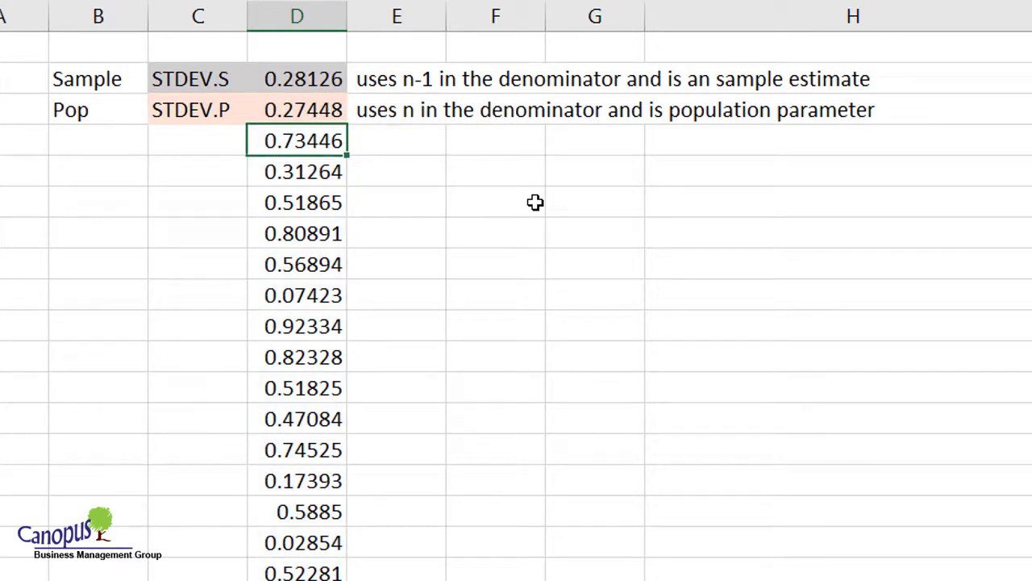
pyautogui.moveTo(294, 80); pyautogui.dragTo(293, 106)
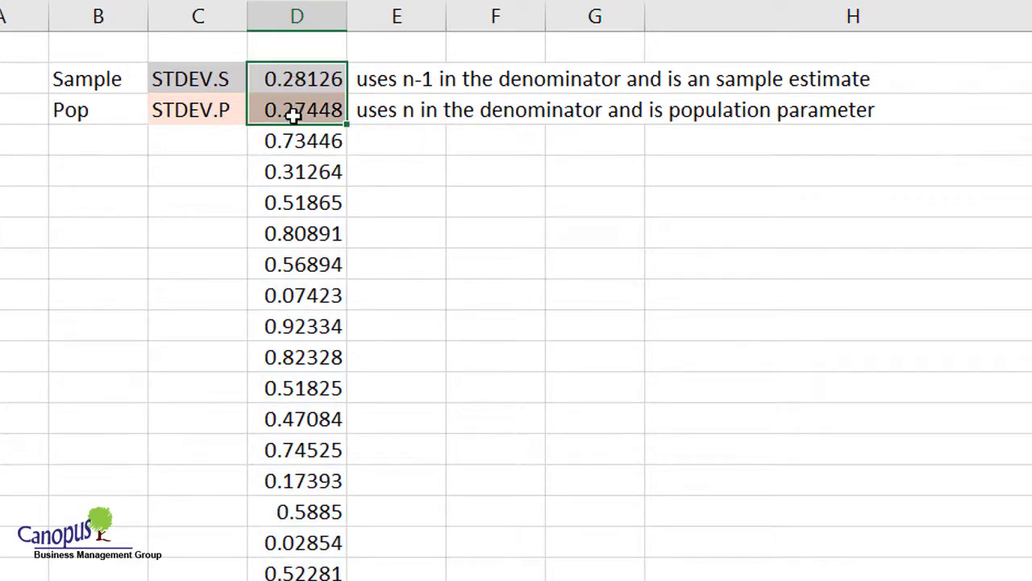
pyautogui.click(187, 145)
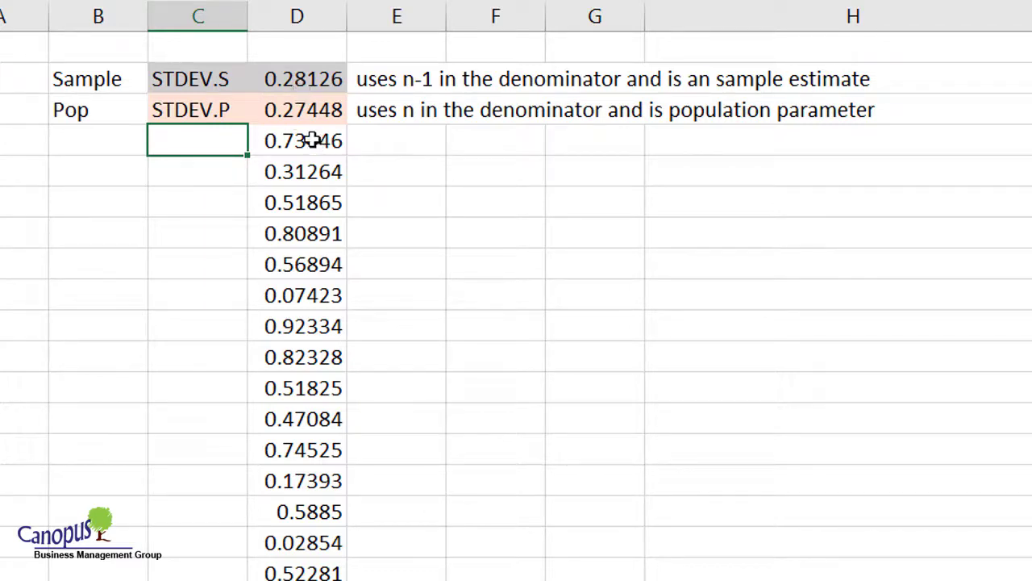
# - Review the column D data range against the STDEV.S sample result and the STDEV.P population result
pyautogui.moveTo(313, 140); pyautogui.dragTo(298, 575)
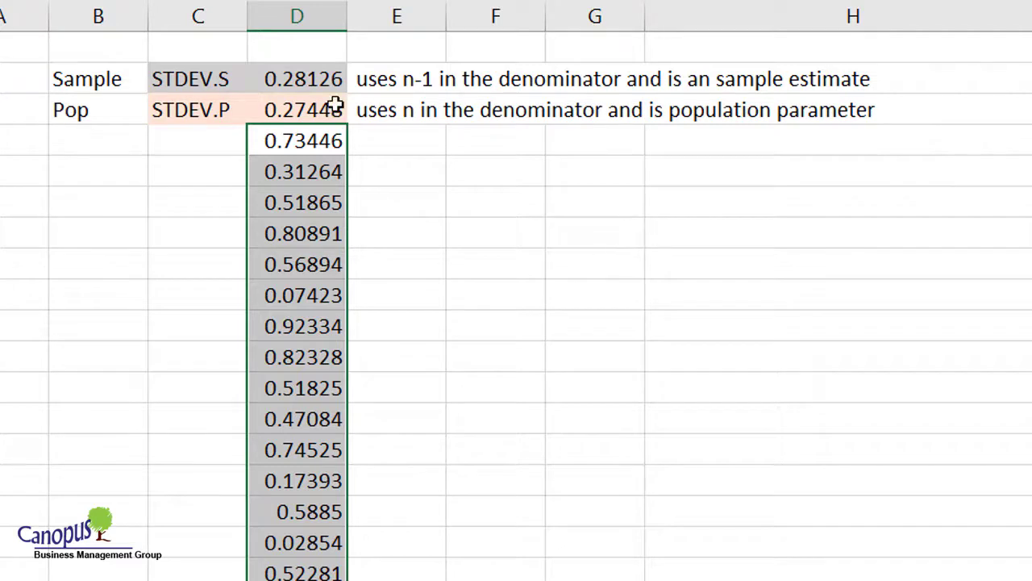
pyautogui.click(339, 71)
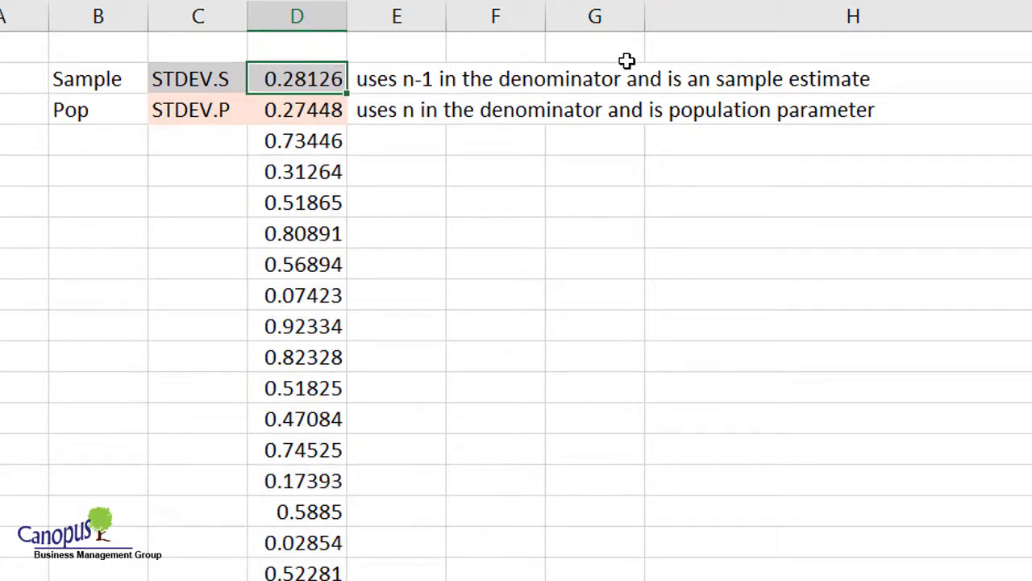
pyautogui.moveTo(303, 145); pyautogui.dragTo(303, 574)
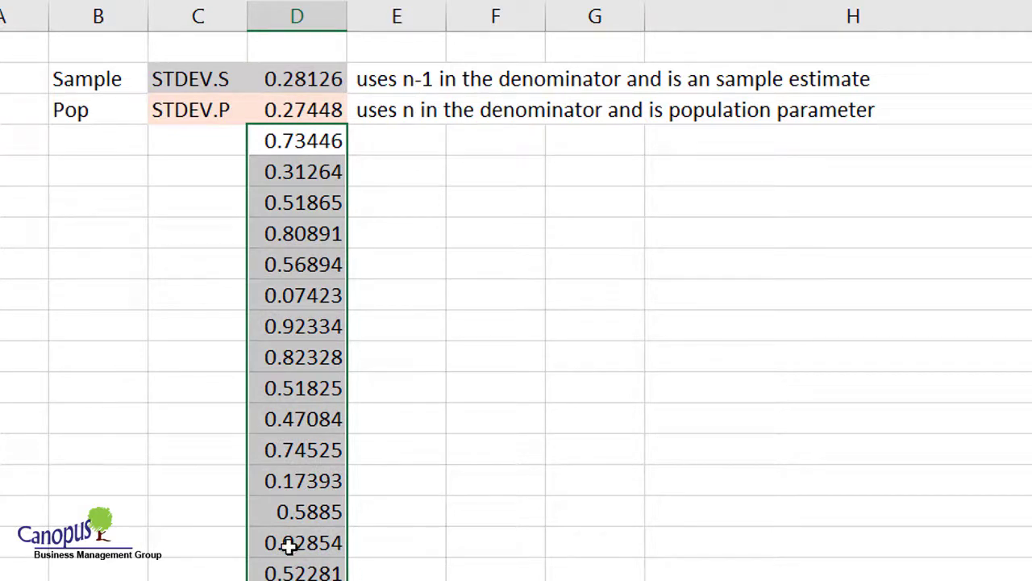
pyautogui.click(317, 110)
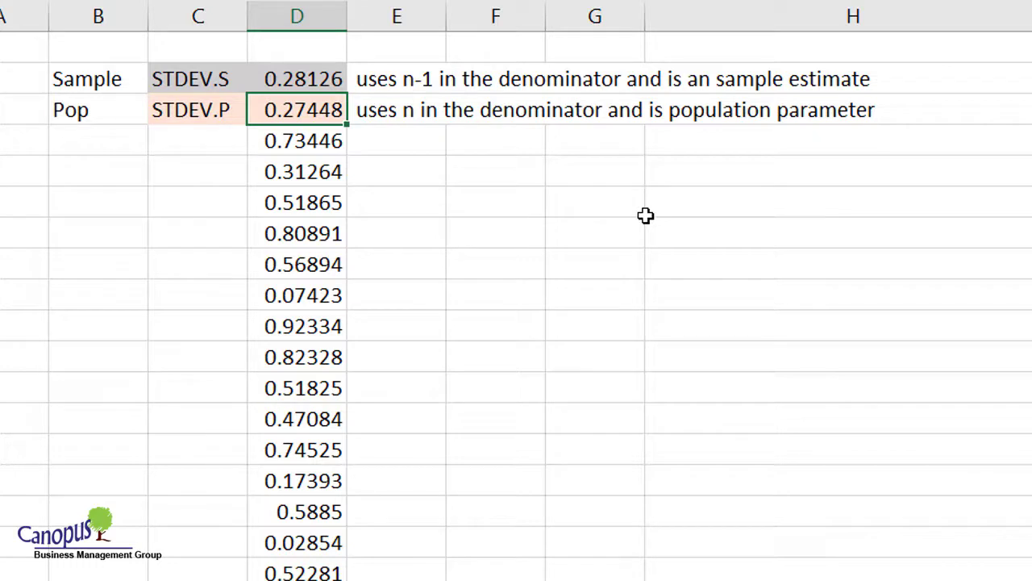
pyautogui.moveTo(289, 141); pyautogui.dragTo(294, 576)
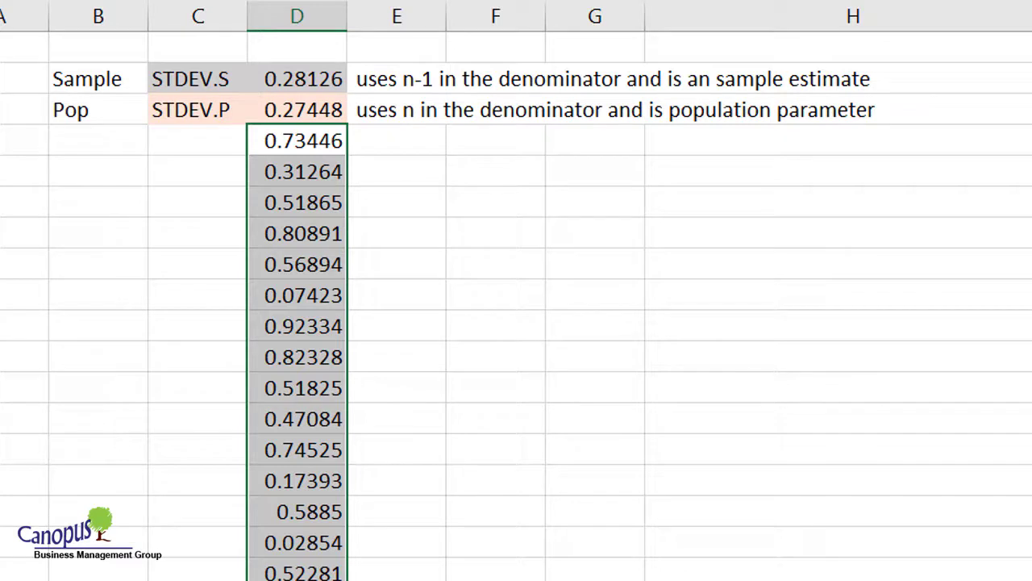
pyautogui.click(312, 115)
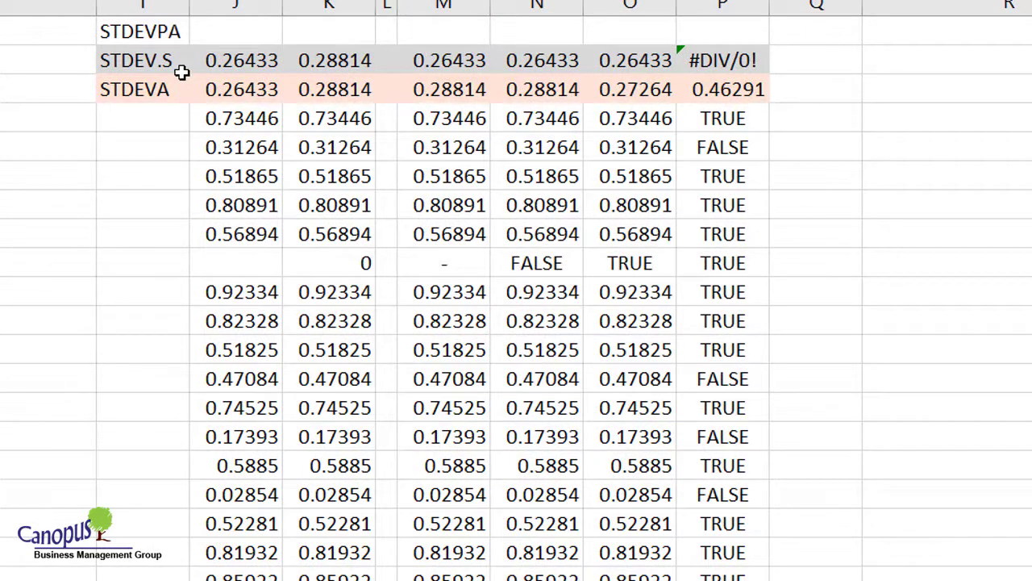
# - Examine the STDEVPA, STDEV.S and STDEVA labels in column I and the STDEV.S result in column J
pyautogui.click(180, 90)
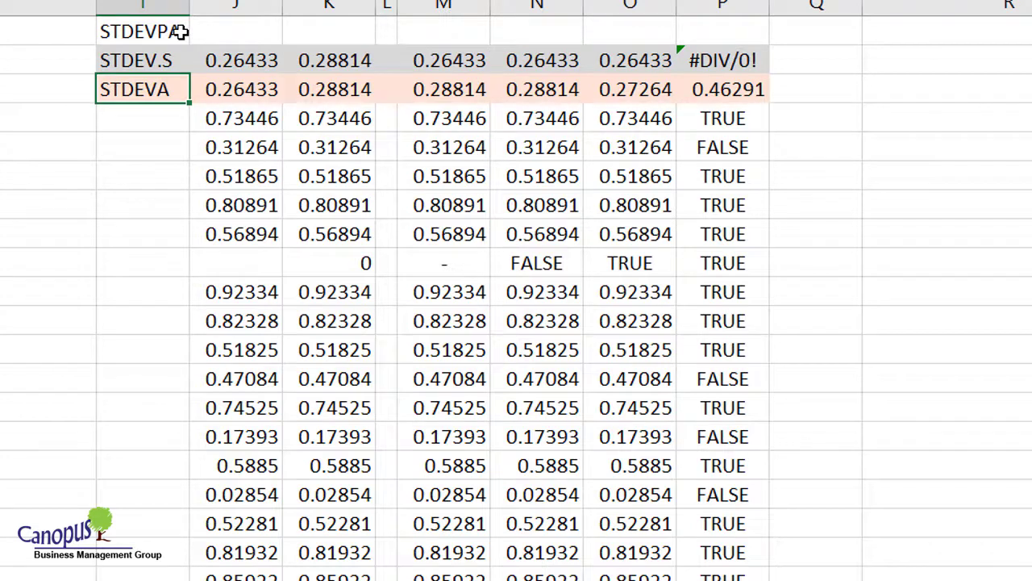
pyautogui.click(175, 60)
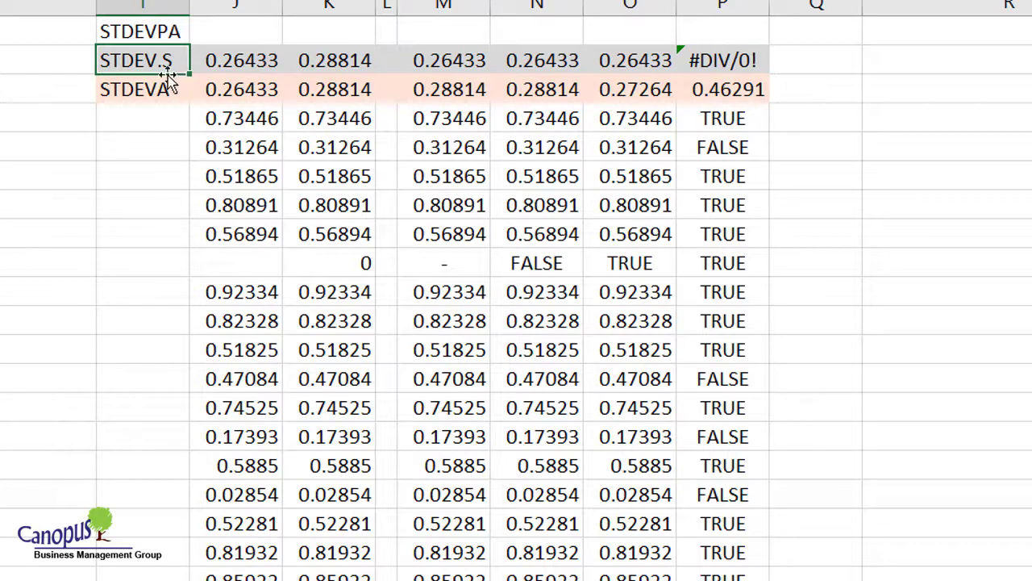
pyautogui.click(108, 30)
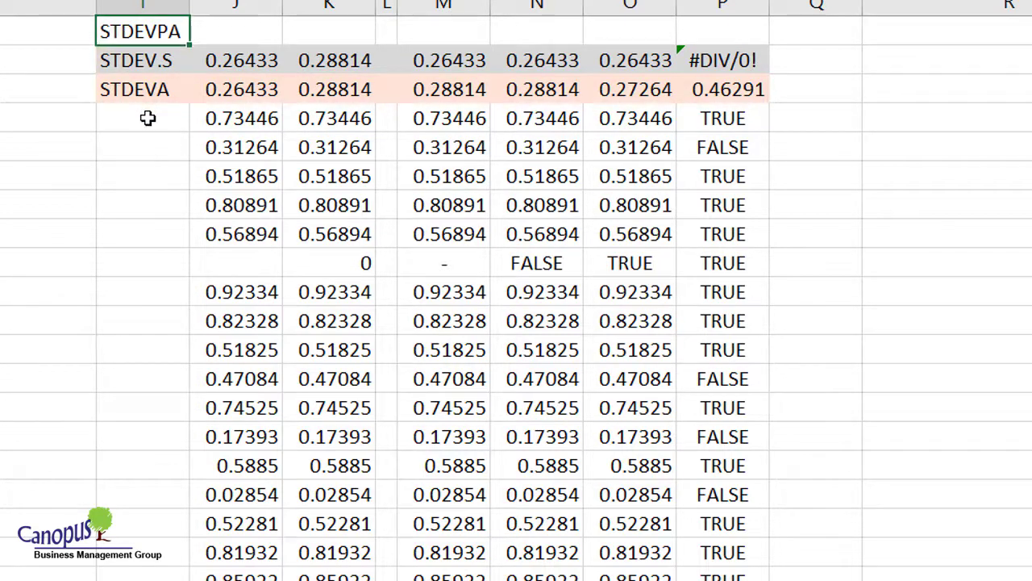
pyautogui.moveTo(142, 62); pyautogui.dragTo(138, 83)
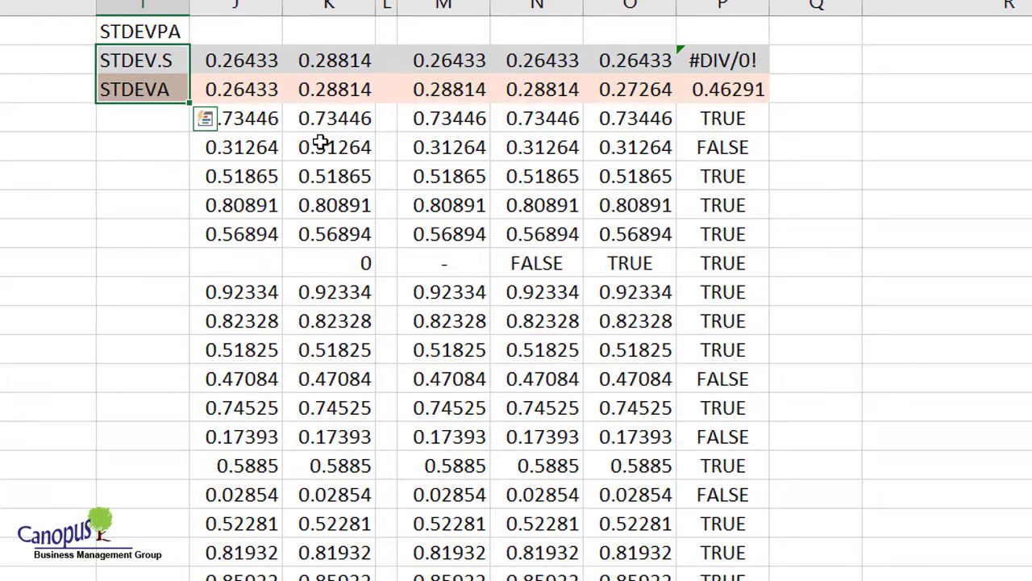
pyautogui.click(148, 85)
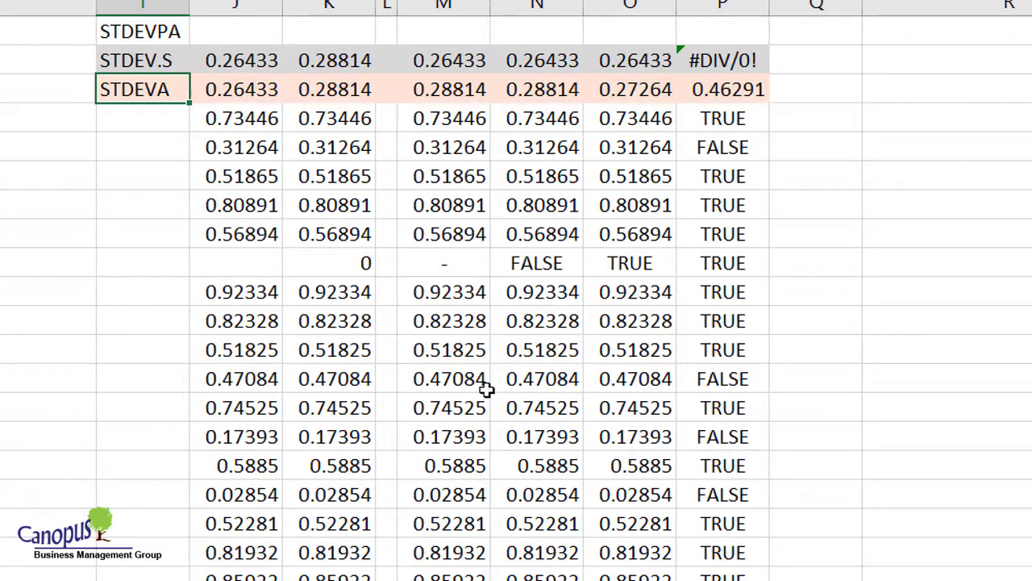
pyautogui.click(243, 64)
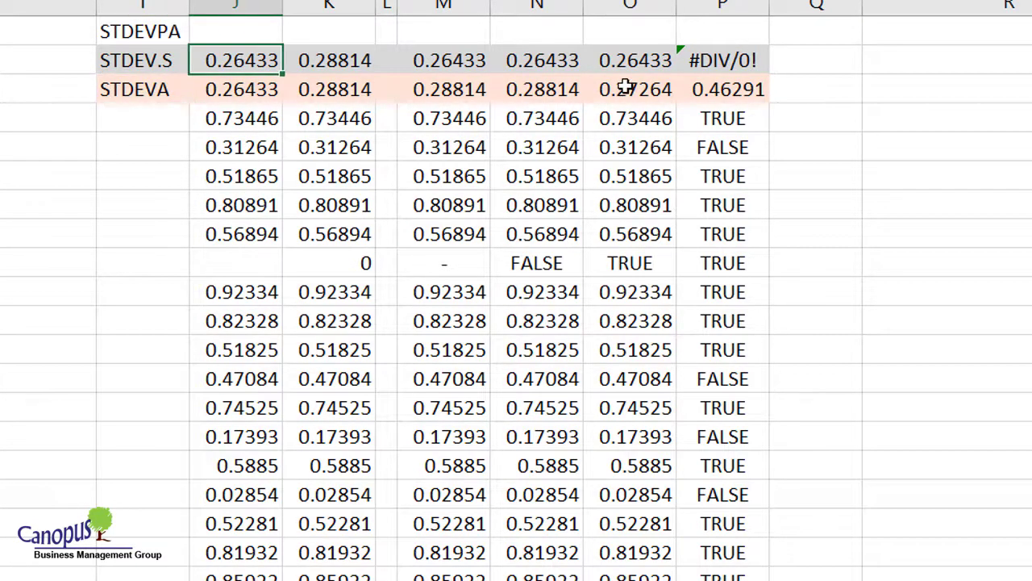
# - Inspect the STDEV.S and STDEVA formulas in column J together with their data range J4:J24
pyautogui.press('Down')
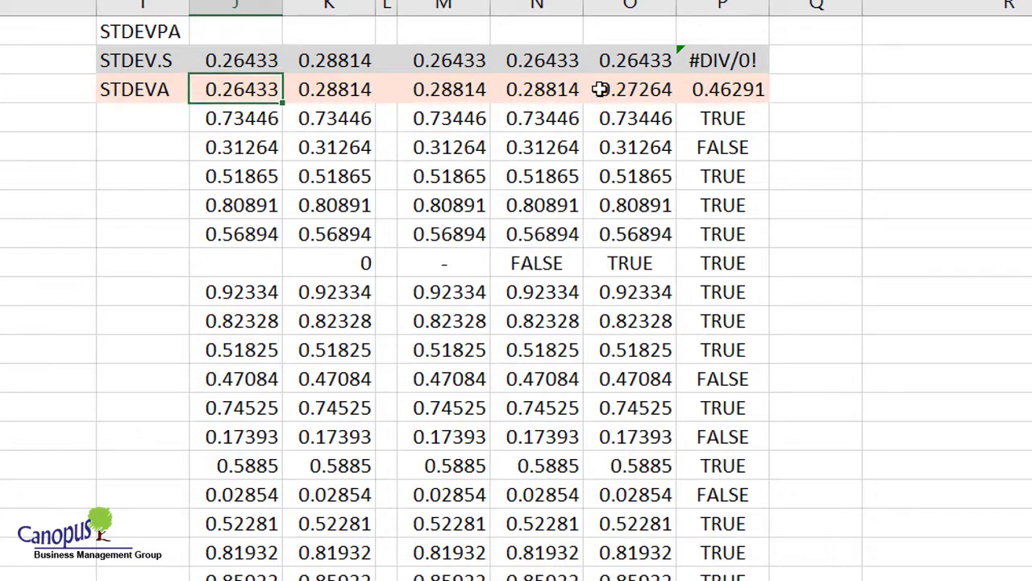
pyautogui.moveTo(219, 117); pyautogui.dragTo(234, 580)
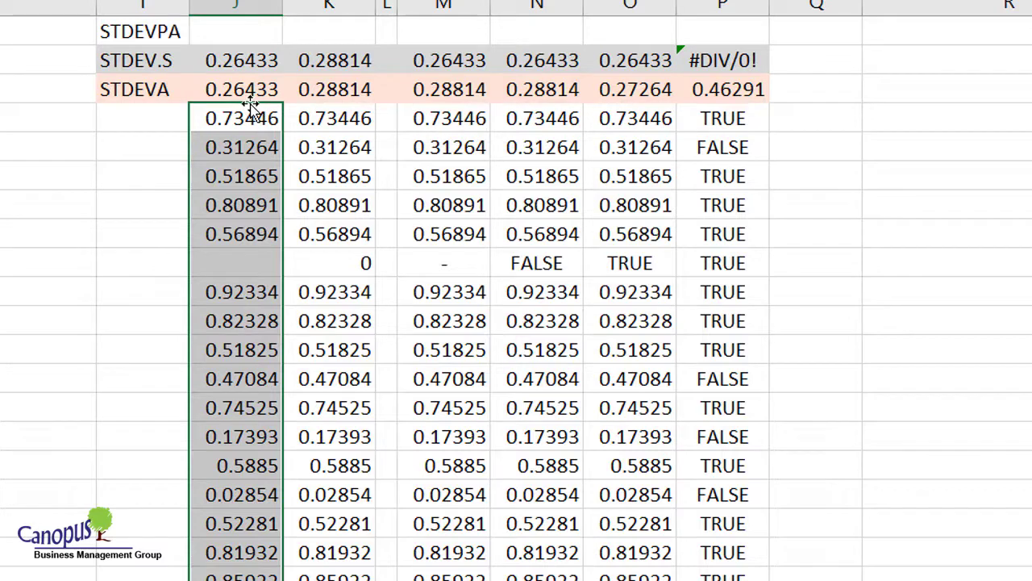
pyautogui.doubleClick(237, 58)
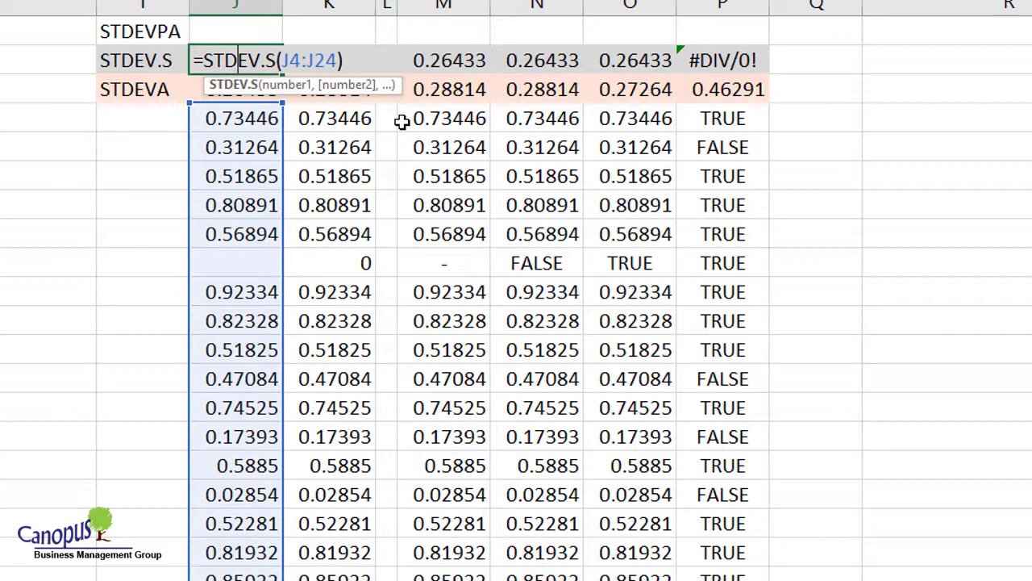
pyautogui.hotkey('ctrl', 'Return')
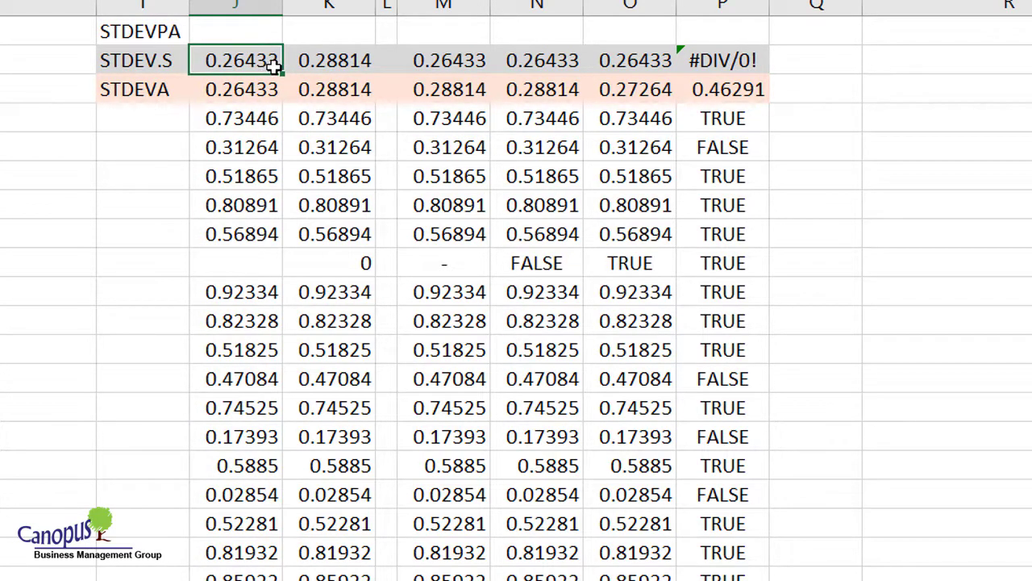
pyautogui.doubleClick(239, 87)
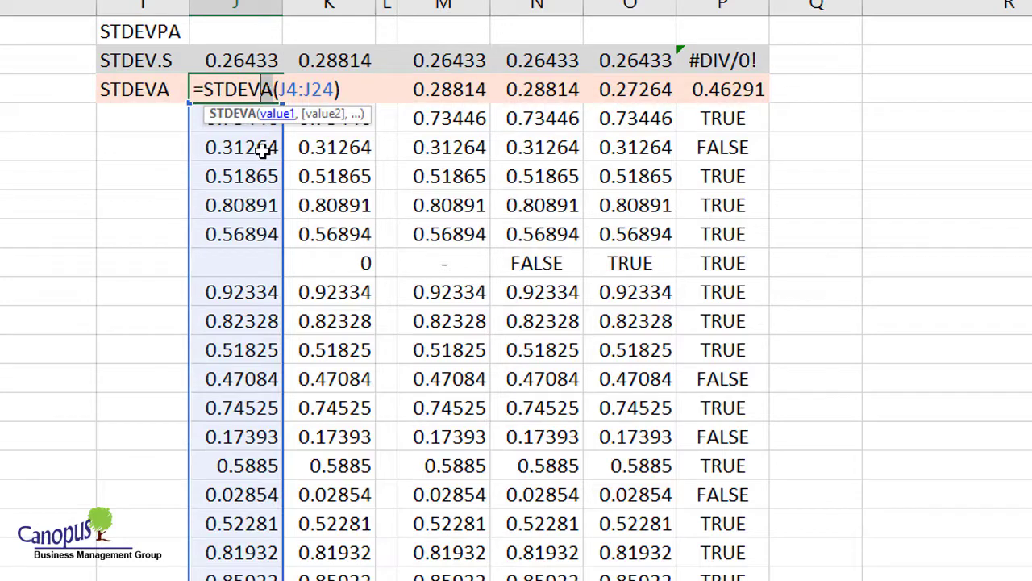
pyautogui.press('Escape')
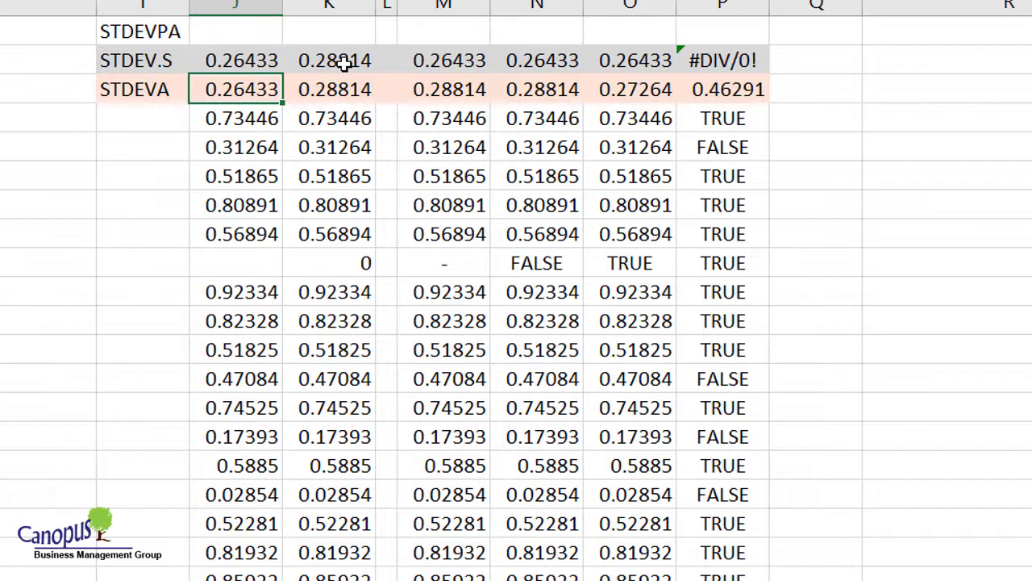
# - Review the results in columns K and M and contrast the row 9 entries of columns J, K and M
pyautogui.moveTo(344, 65); pyautogui.dragTo(342, 86)
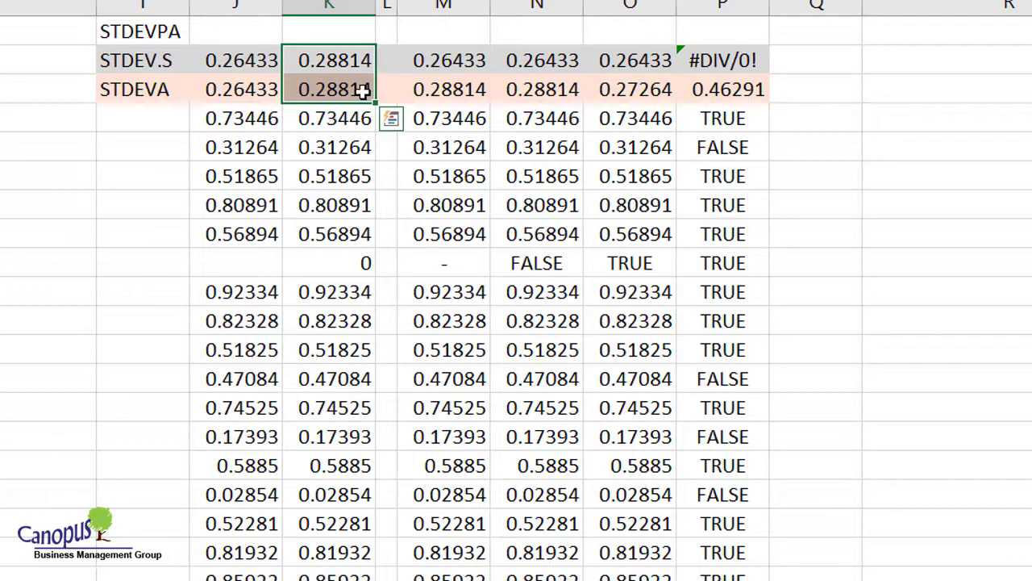
pyautogui.click(425, 59)
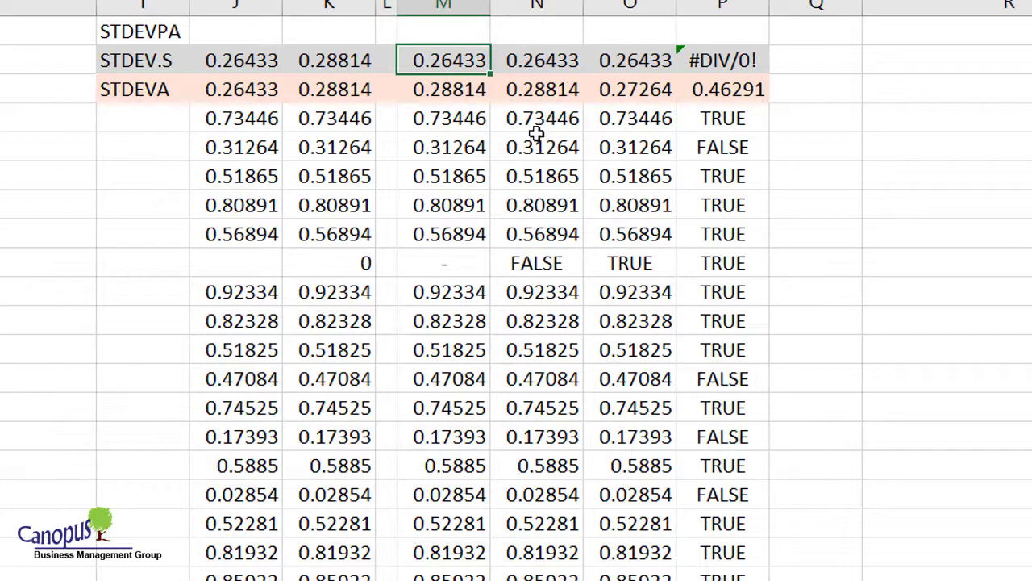
pyautogui.click(476, 265)
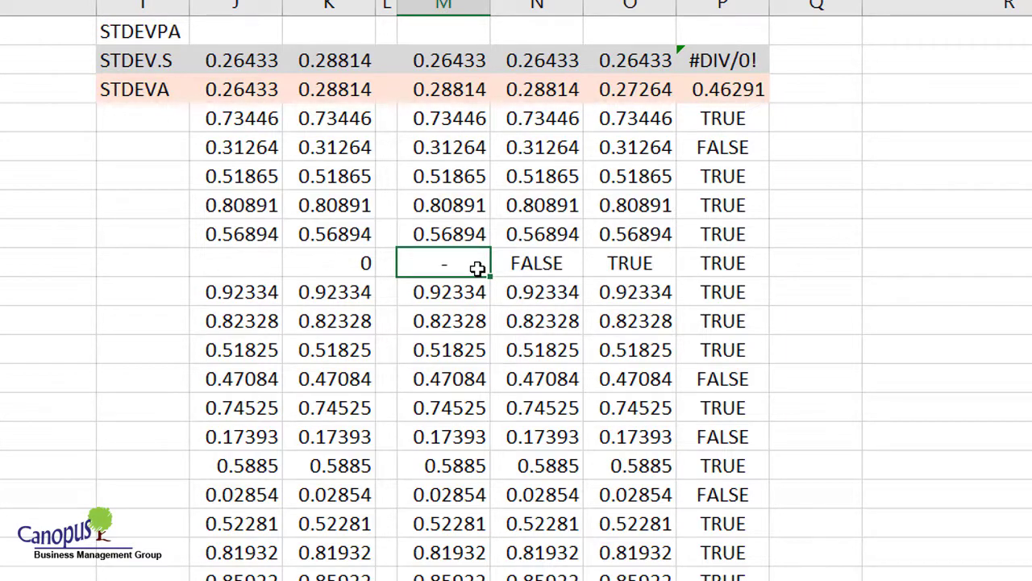
pyautogui.click(256, 260)
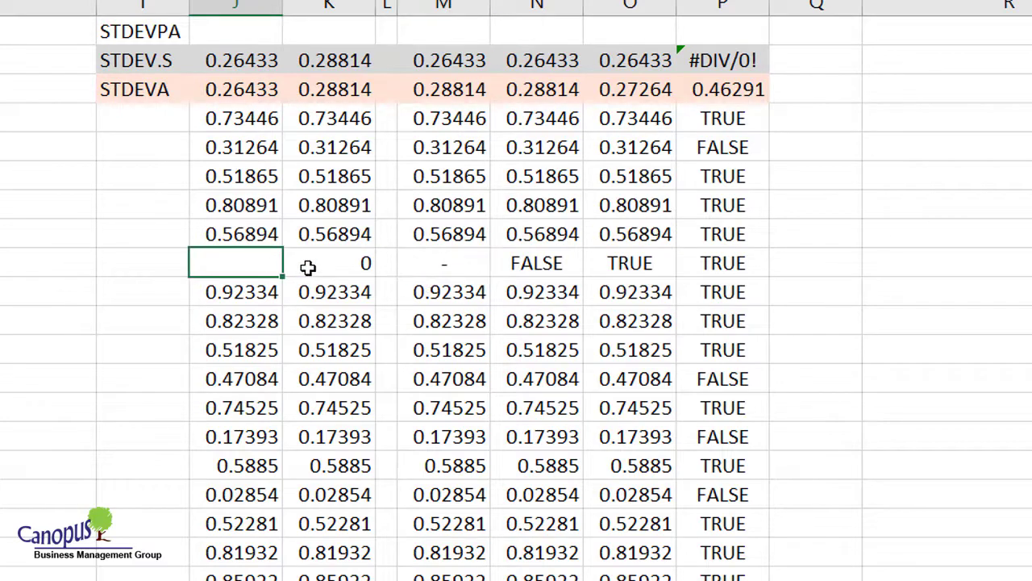
pyautogui.click(322, 268)
pyautogui.click(450, 265)
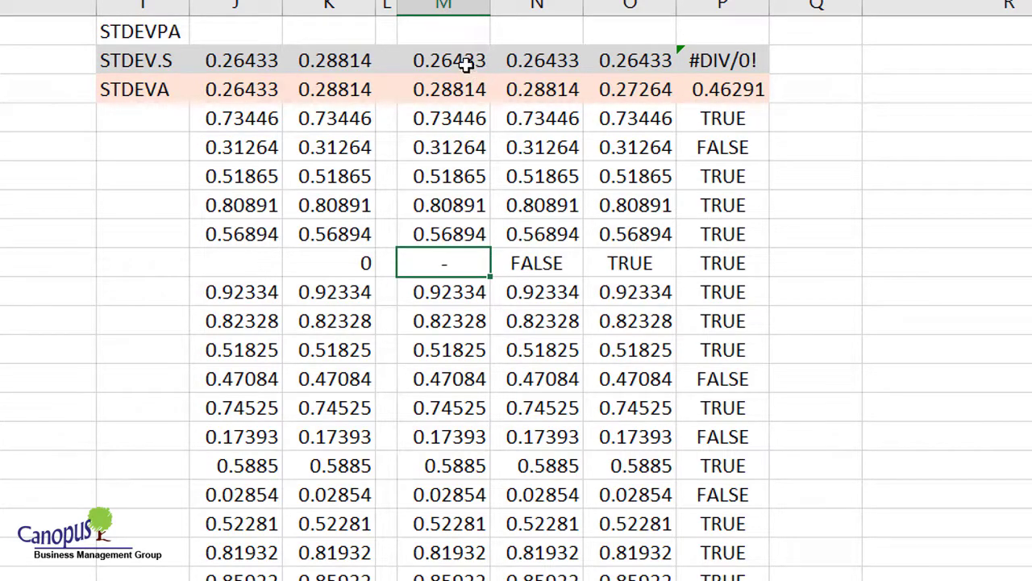
# - Examine column M's STDEV.S result against its dash entry in row 9 and the blank row 9 cell in column J
pyautogui.click(466, 64)
pyautogui.click(447, 262)
pyautogui.click(229, 268)
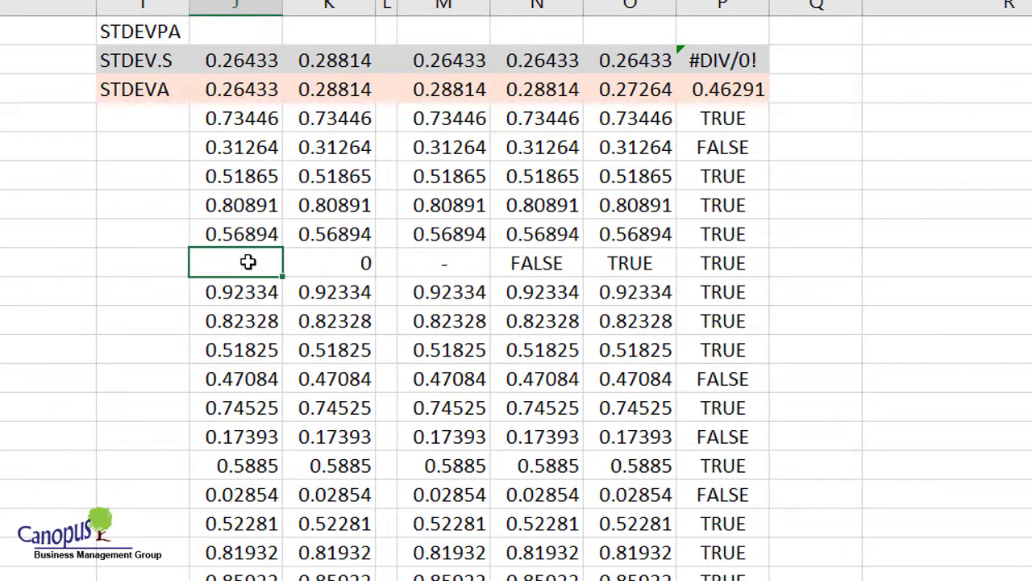
pyautogui.click(448, 59)
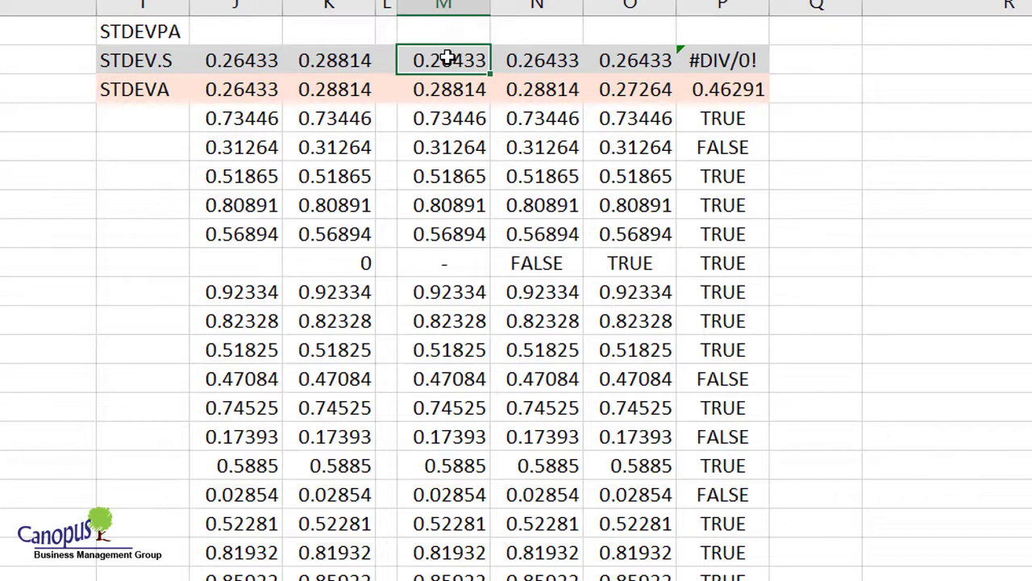
pyautogui.click(450, 259)
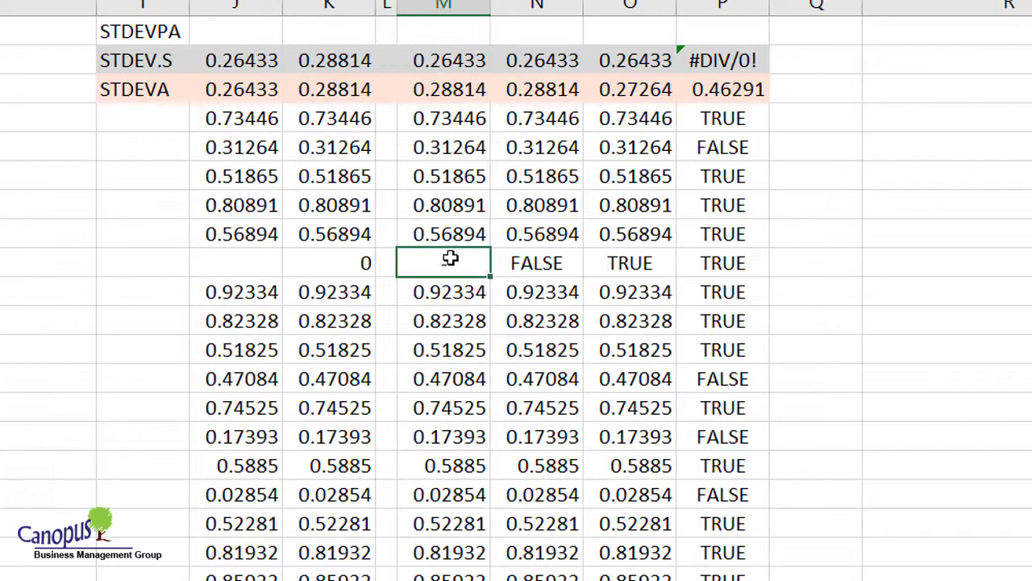
pyautogui.click(462, 62)
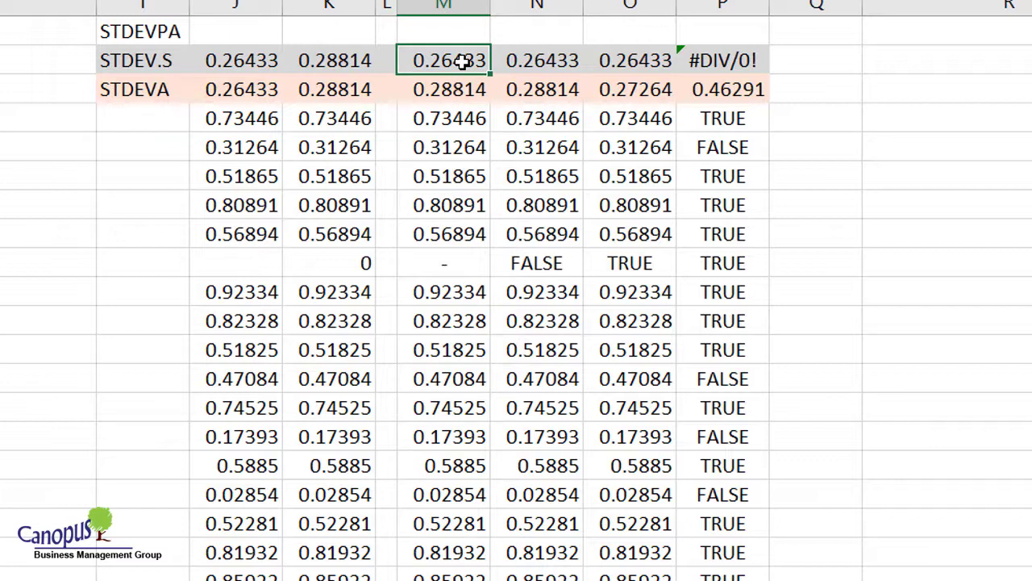
# - Compare column M's STDEVA result and dash entry with column K's STDEVA result and zero entry
pyautogui.click(454, 92)
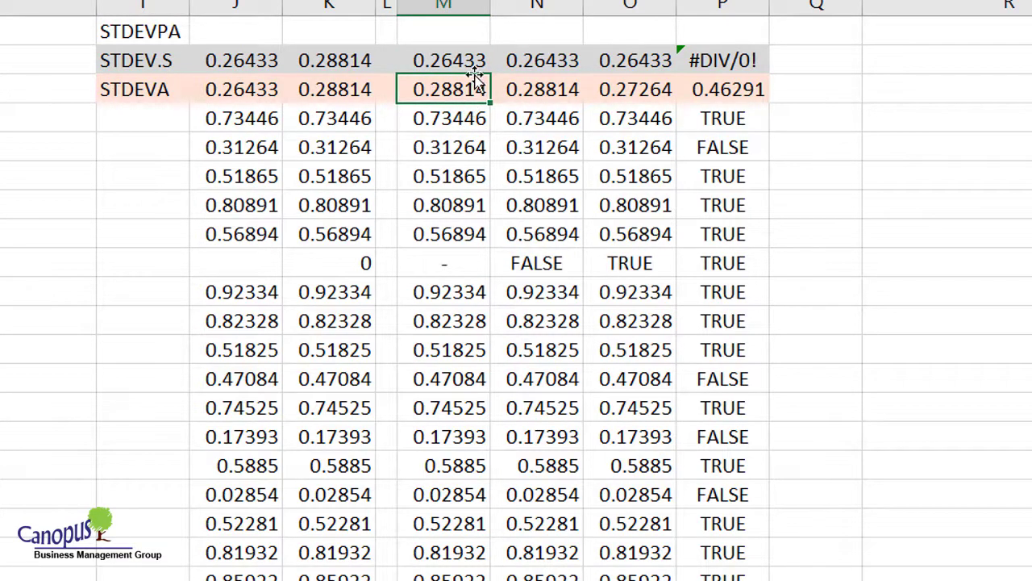
pyautogui.click(458, 258)
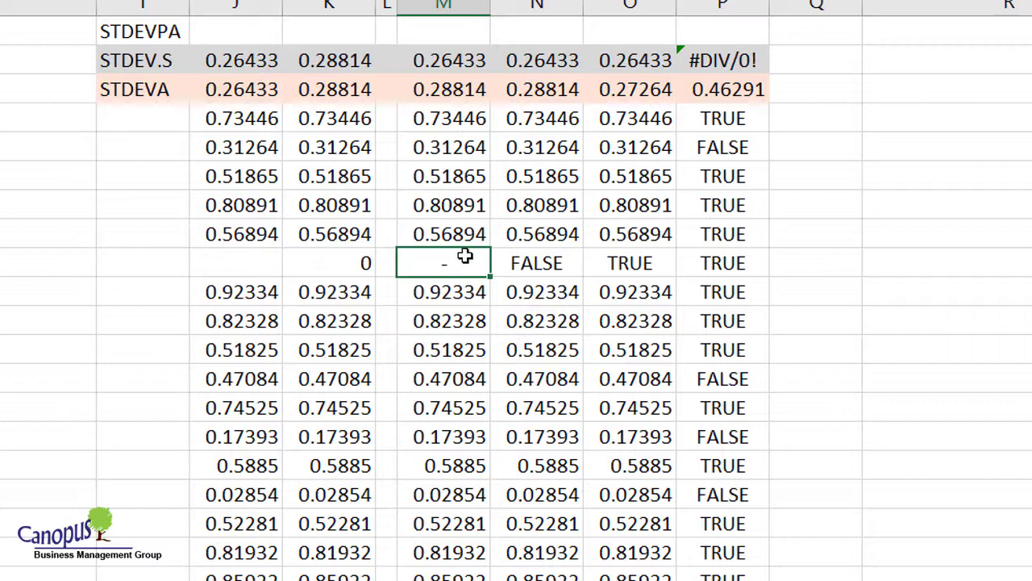
pyautogui.click(340, 262)
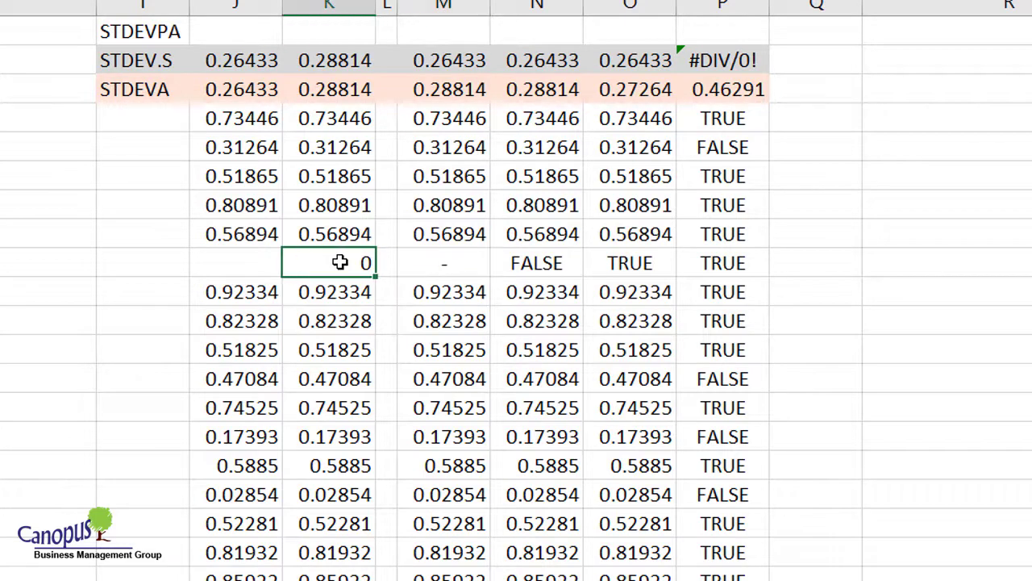
pyautogui.click(467, 90)
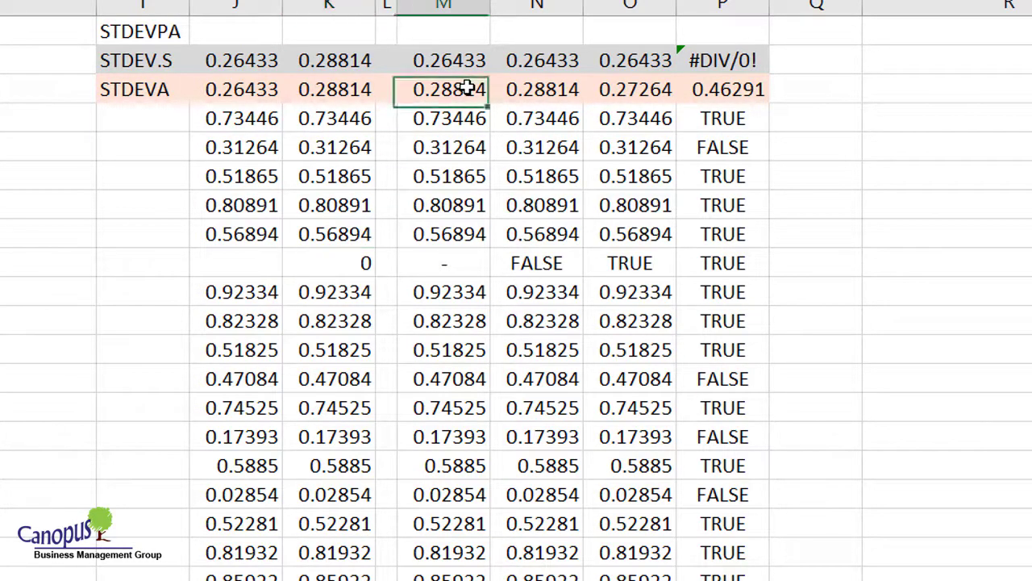
pyautogui.click(332, 90)
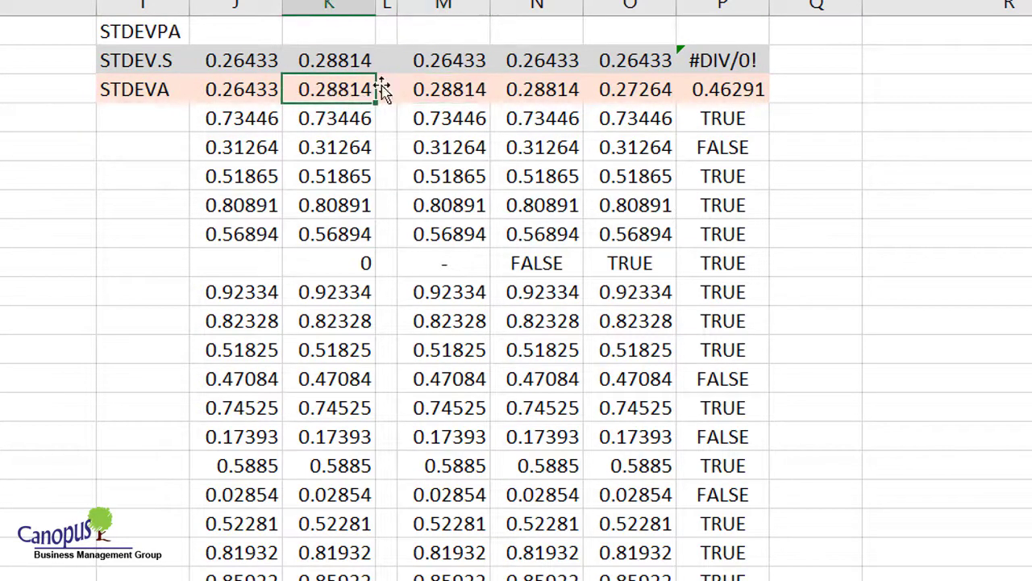
pyautogui.click(439, 81)
pyautogui.click(339, 91)
pyautogui.click(468, 82)
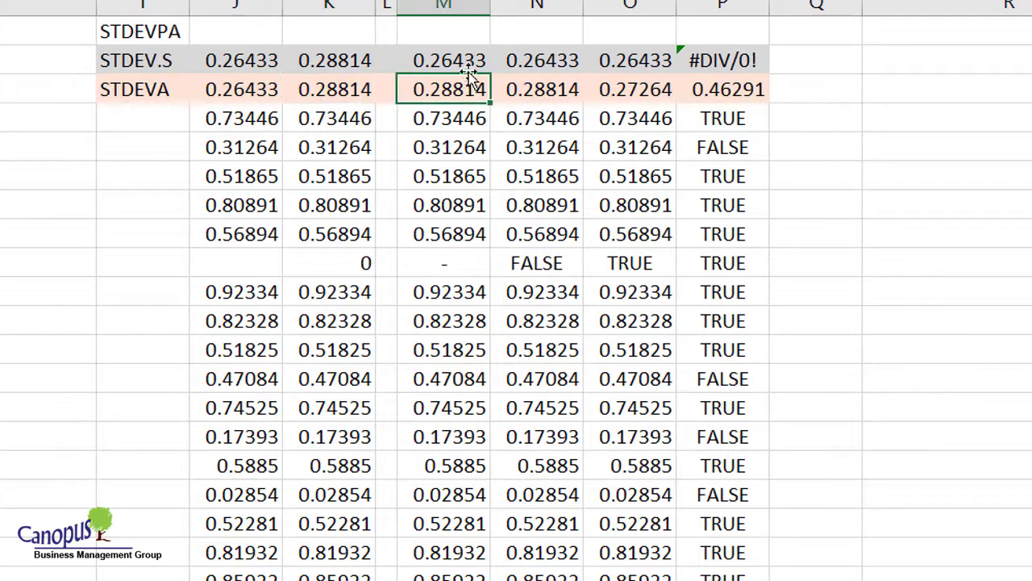
# - Compare the STDEV.S results of columns M and J, and check column M's dash entry against its STDEVA result
pyautogui.click(472, 60)
pyautogui.click(269, 62)
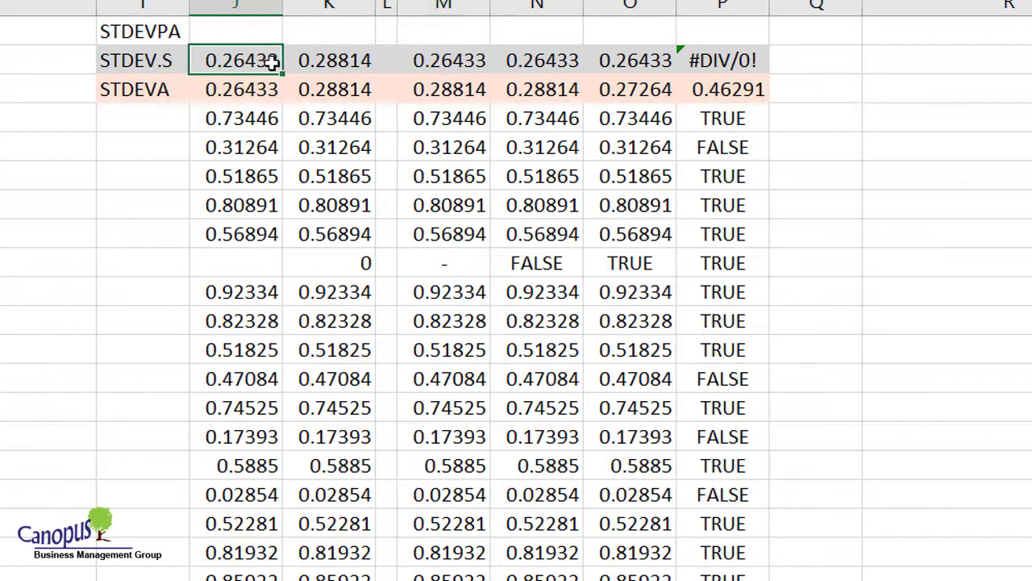
pyautogui.click(429, 52)
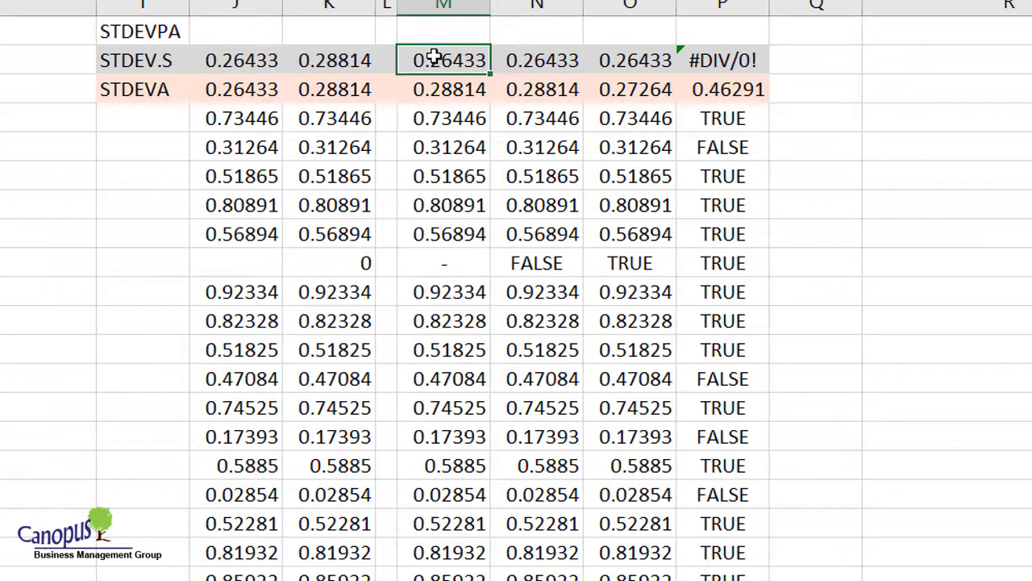
pyautogui.click(437, 256)
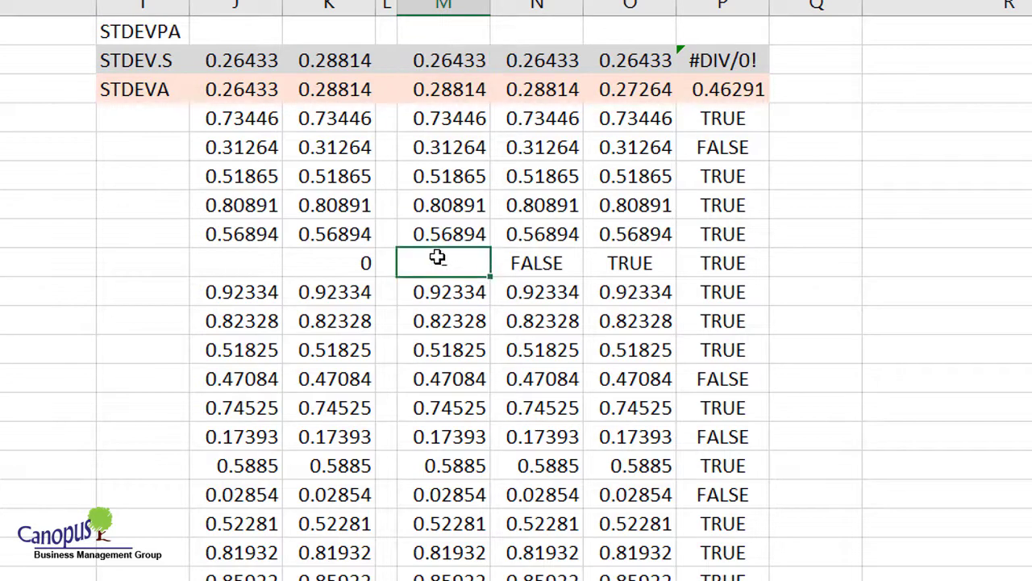
pyautogui.click(456, 87)
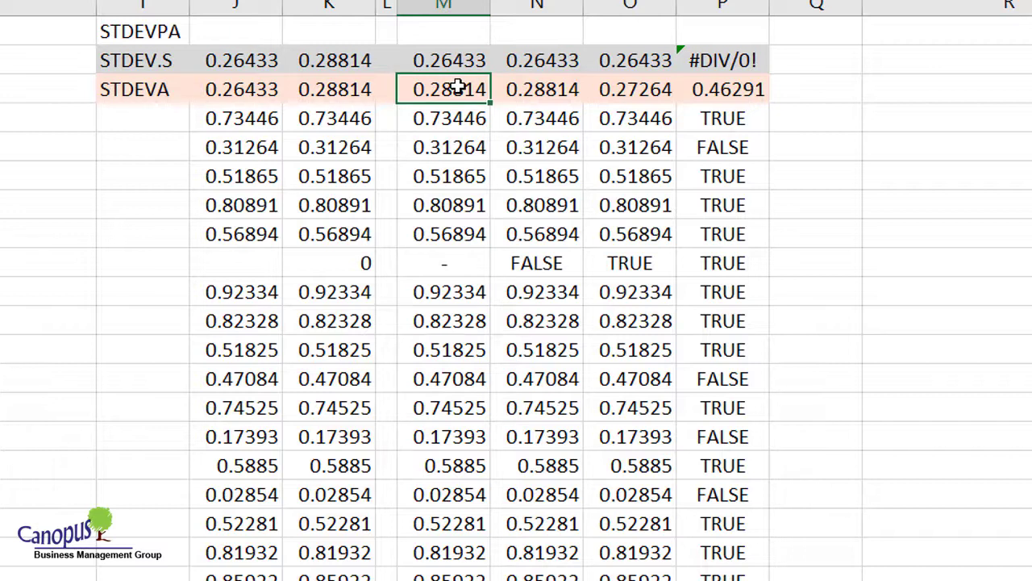
pyautogui.click(438, 268)
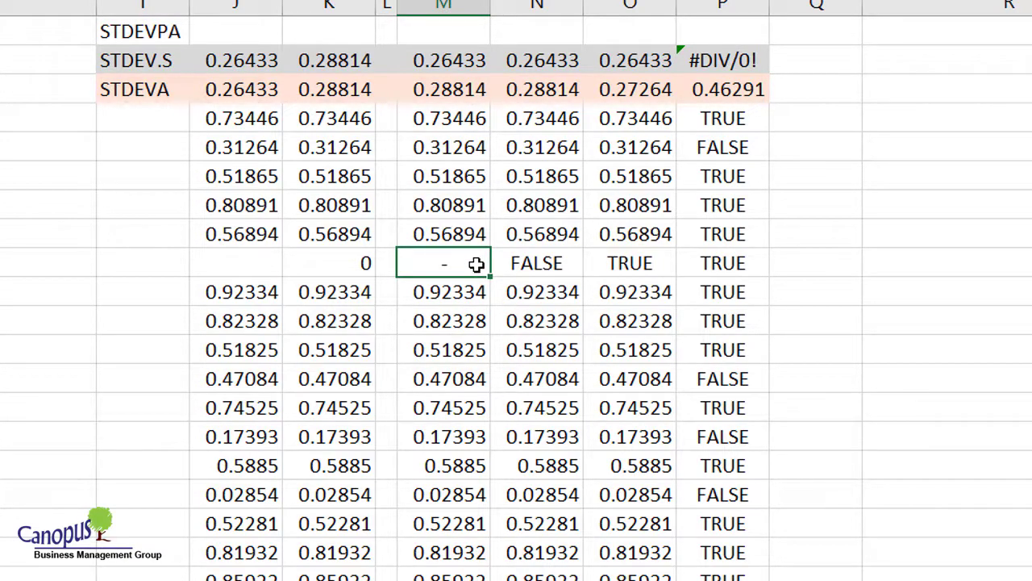
pyautogui.click(458, 92)
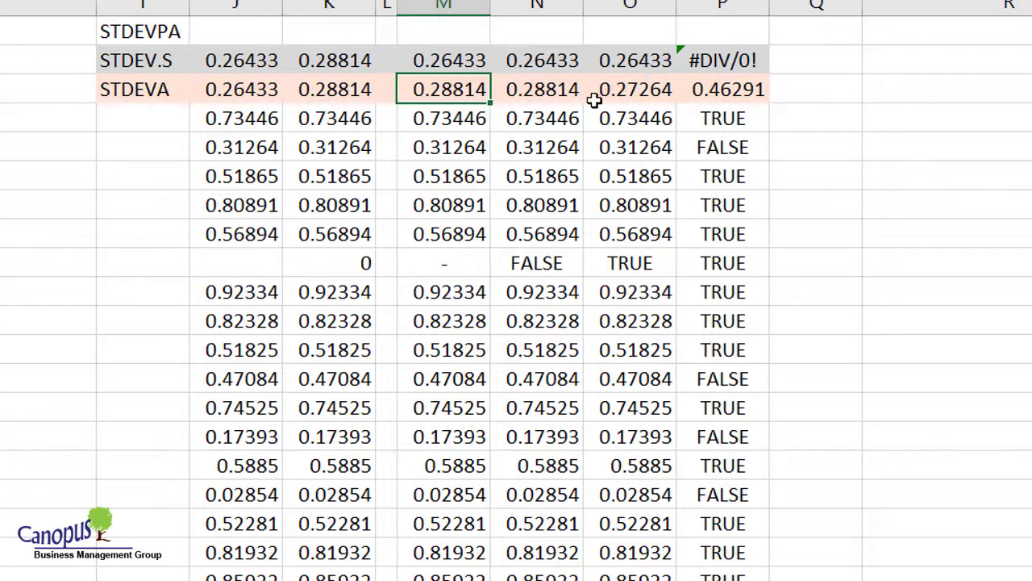
# - Examine how the FALSE entry in column N relates to that column's STDEV.S and STDEVA results
pyautogui.click(555, 267)
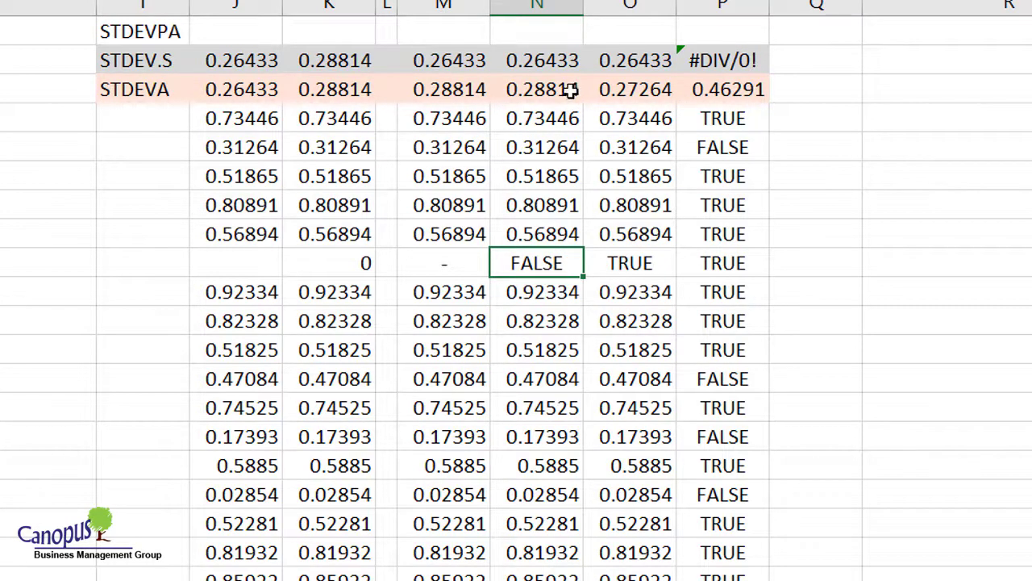
pyautogui.click(570, 89)
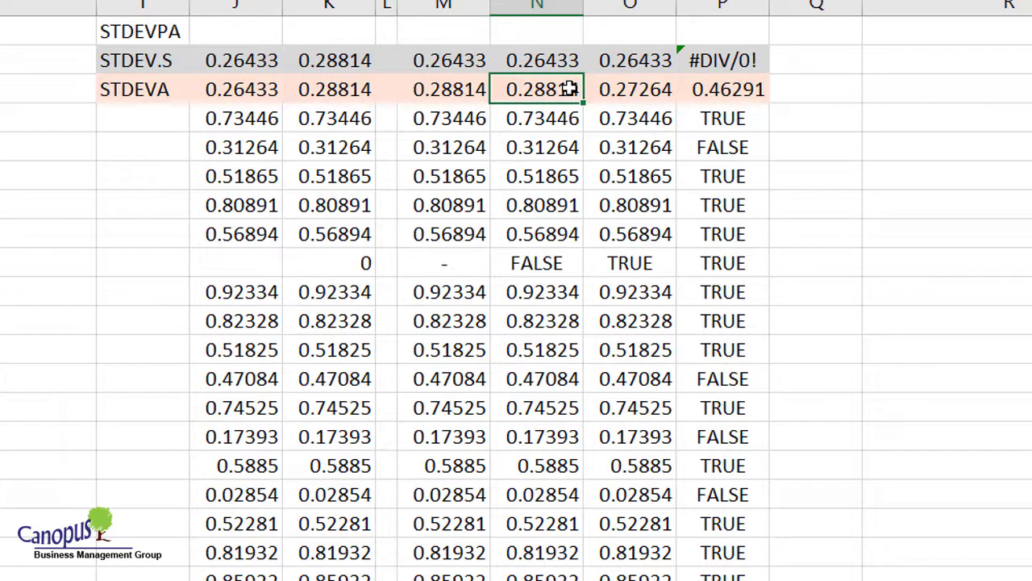
pyautogui.click(563, 265)
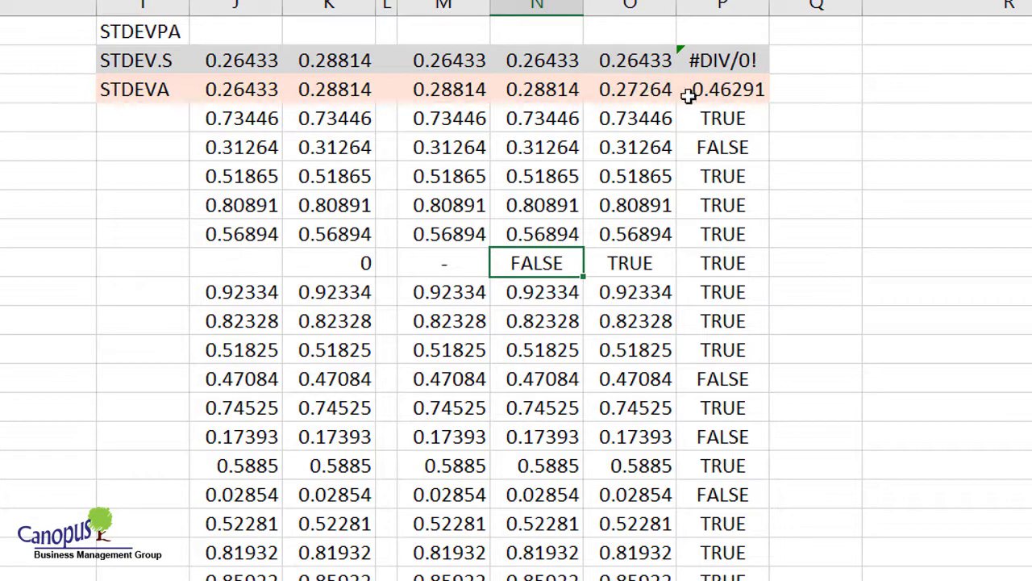
pyautogui.click(564, 89)
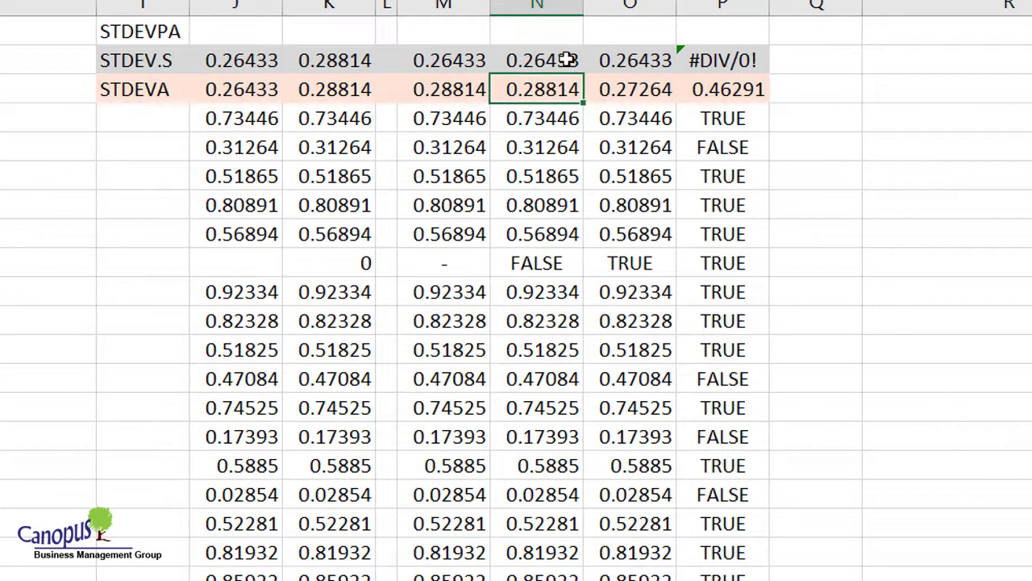
pyautogui.click(567, 59)
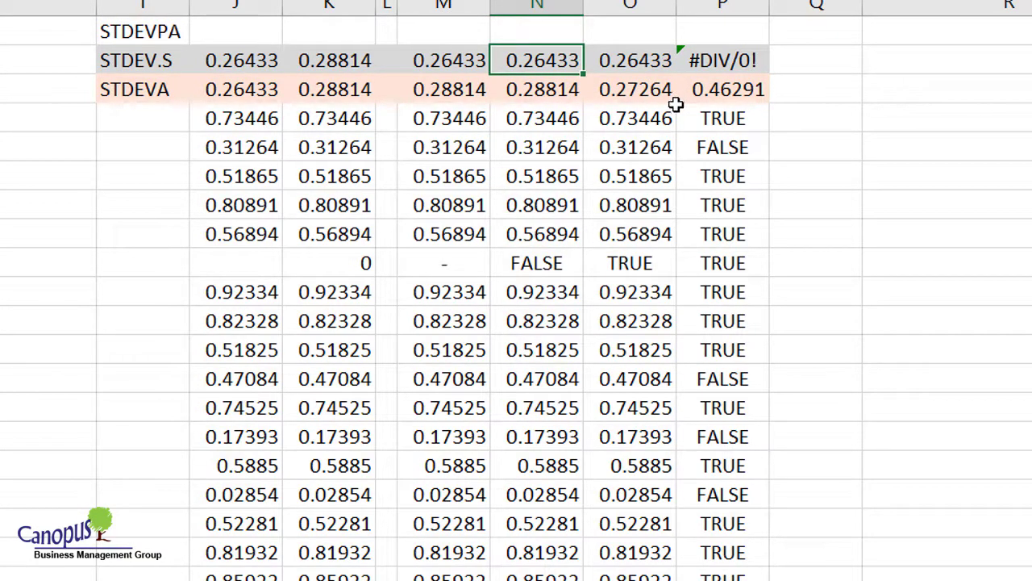
pyautogui.click(554, 256)
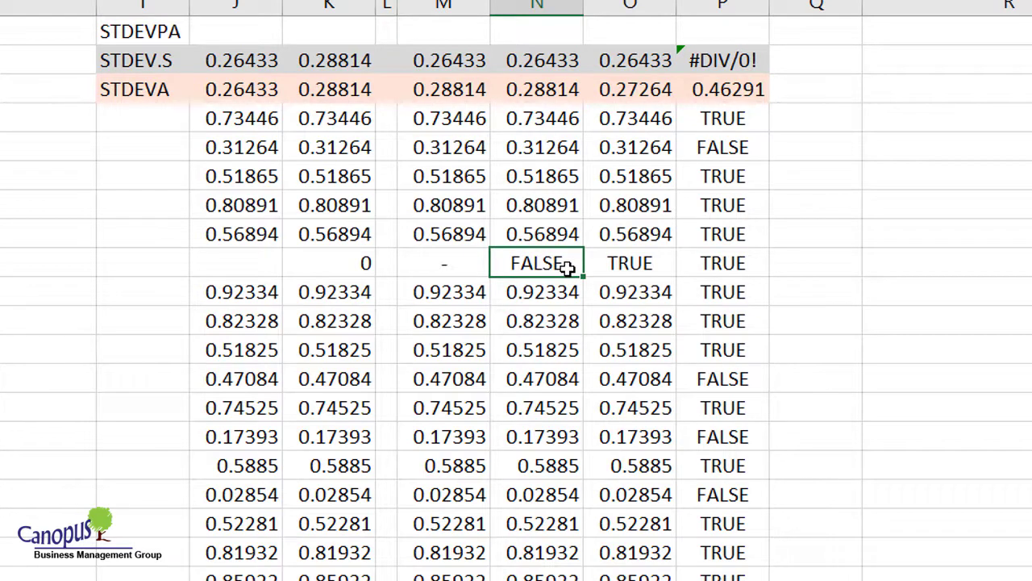
pyautogui.click(572, 60)
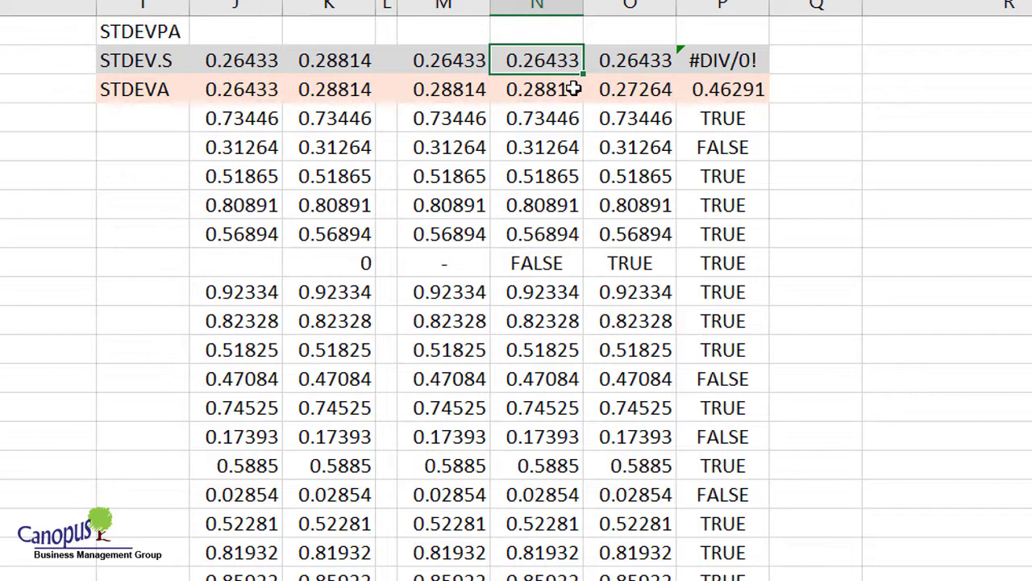
pyautogui.click(571, 89)
pyautogui.click(565, 272)
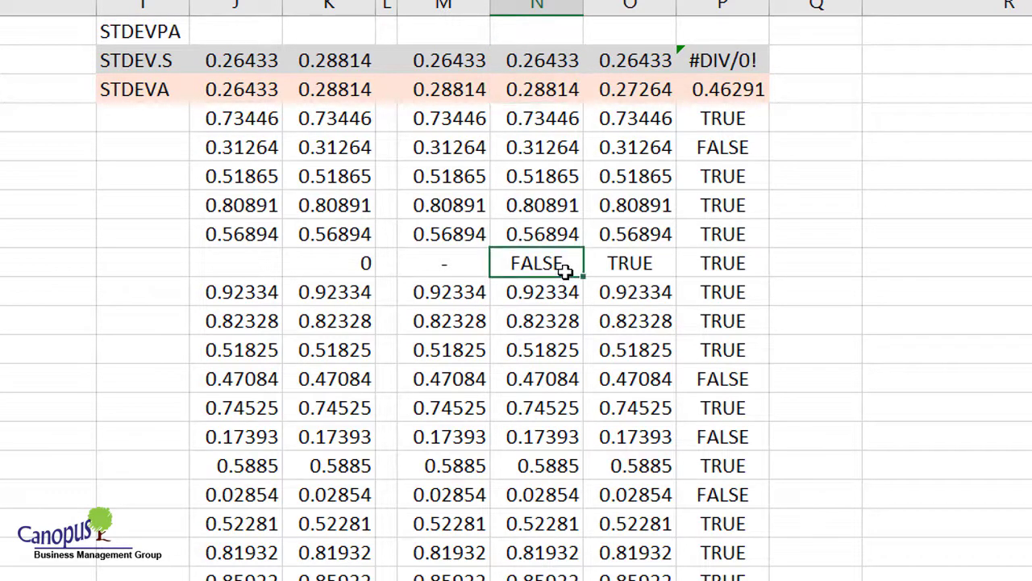
# - Compare the row 9 TRUE entry in column O with column N's FALSE entry and with column O's STDEVA result
pyautogui.click(618, 267)
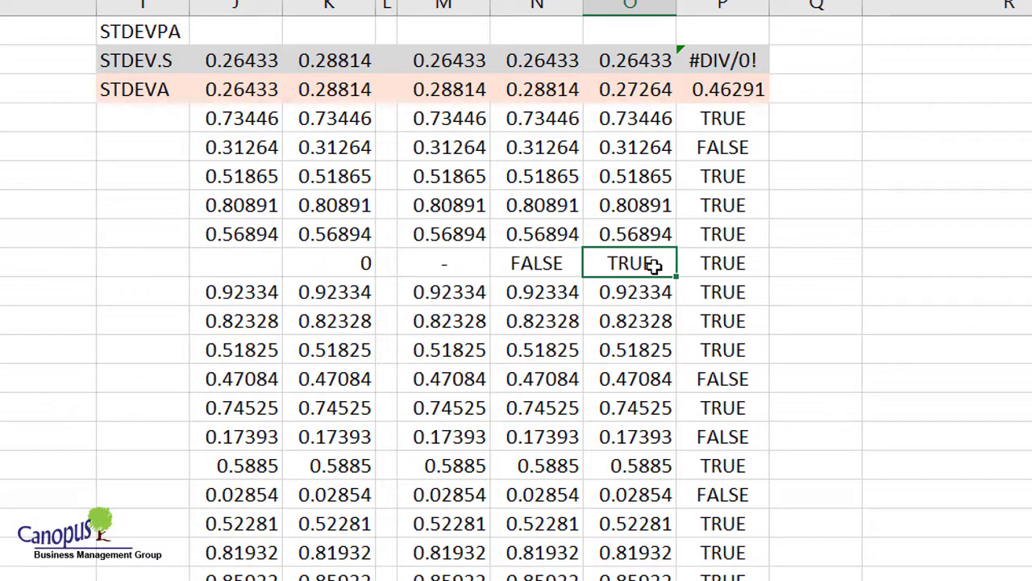
pyautogui.click(553, 269)
pyautogui.click(618, 265)
pyautogui.click(637, 90)
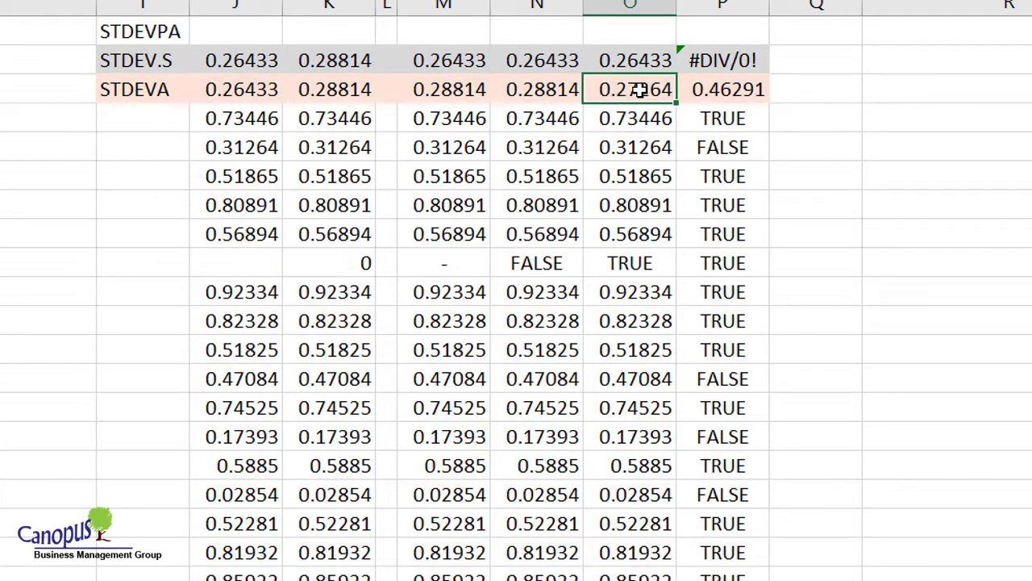
pyautogui.click(652, 260)
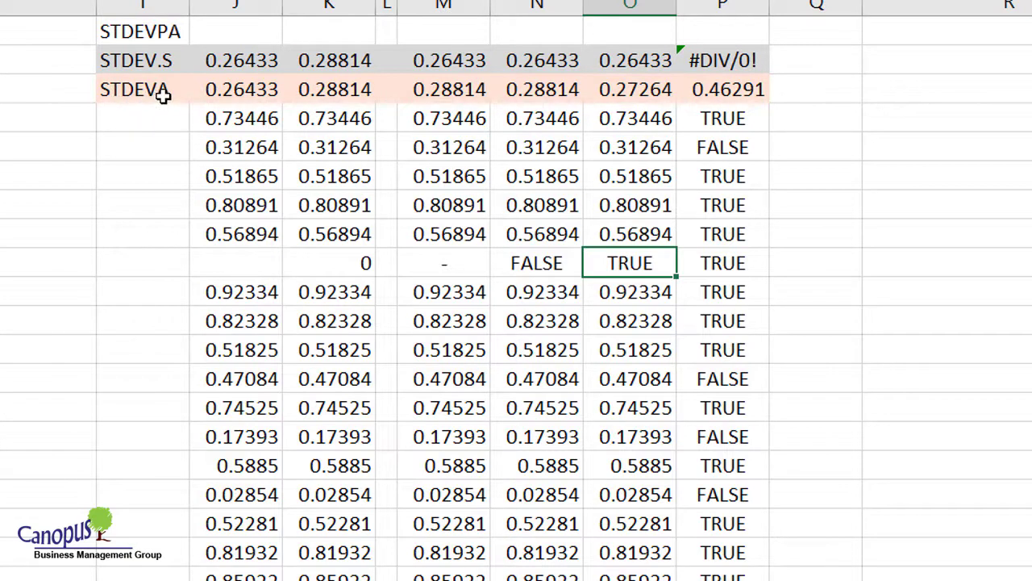
pyautogui.click(655, 88)
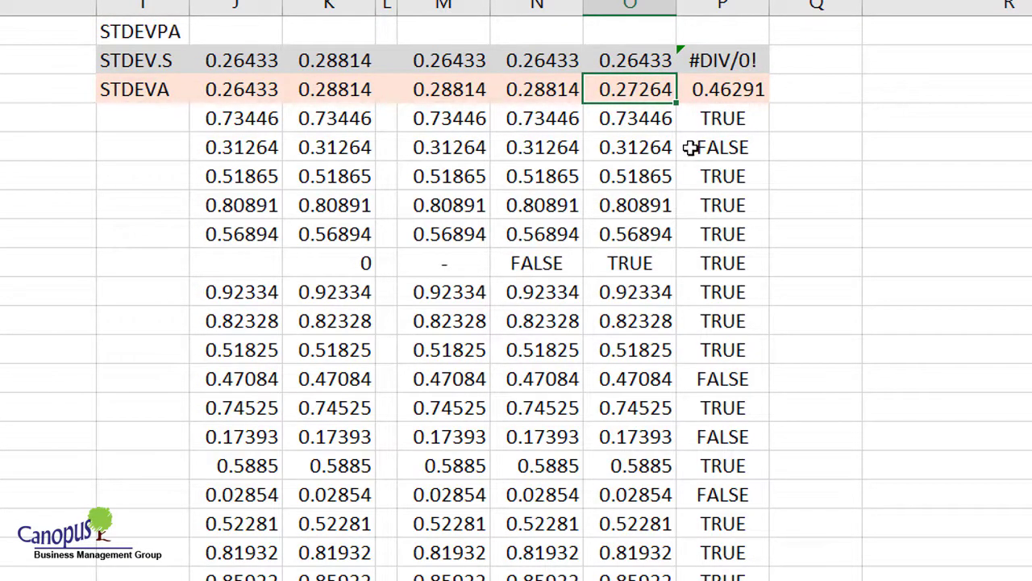
# - Examine how column O's data range, including its TRUE entry, feeds into that column's STDEVA result
pyautogui.moveTo(638, 117); pyautogui.dragTo(657, 577)
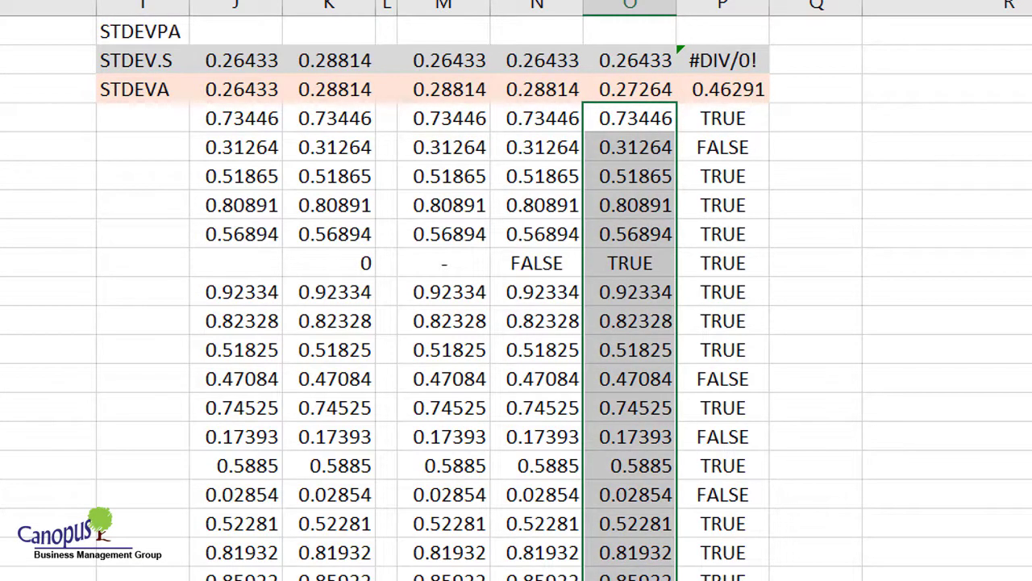
pyautogui.click(642, 256)
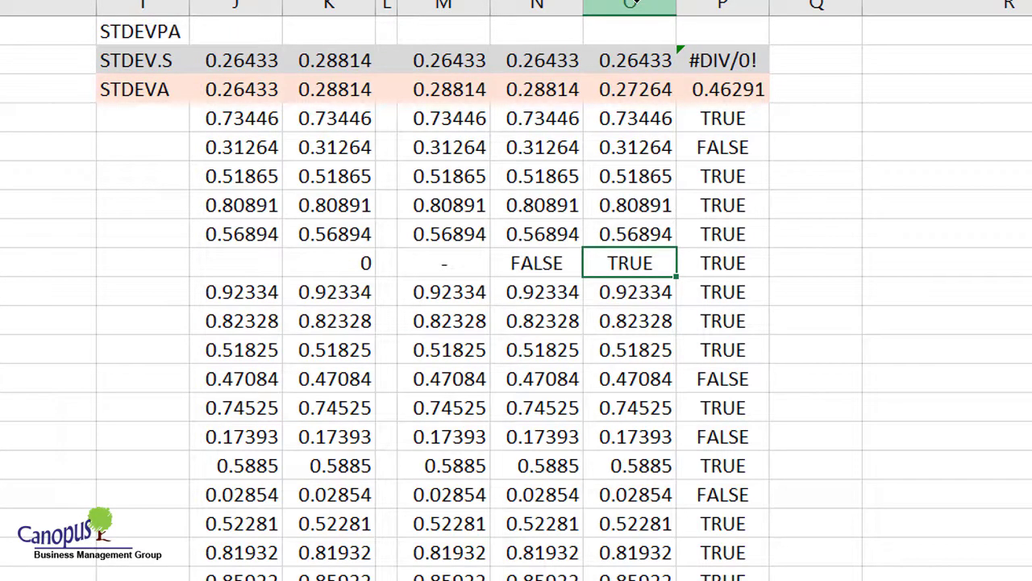
pyautogui.click(632, 4)
pyautogui.click(625, 87)
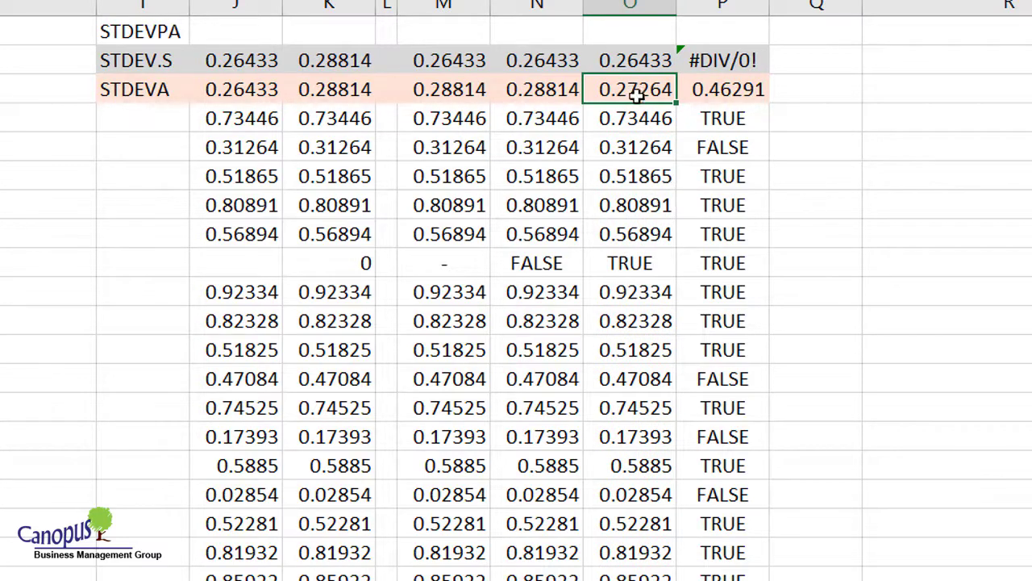
pyautogui.moveTo(644, 87); pyautogui.dragTo(644, 580)
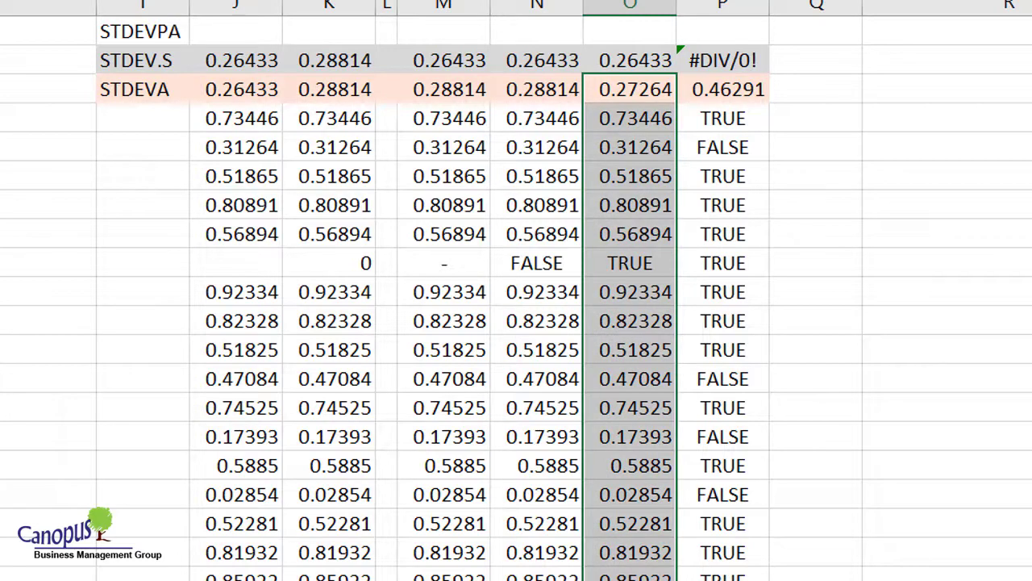
pyautogui.click(638, 252)
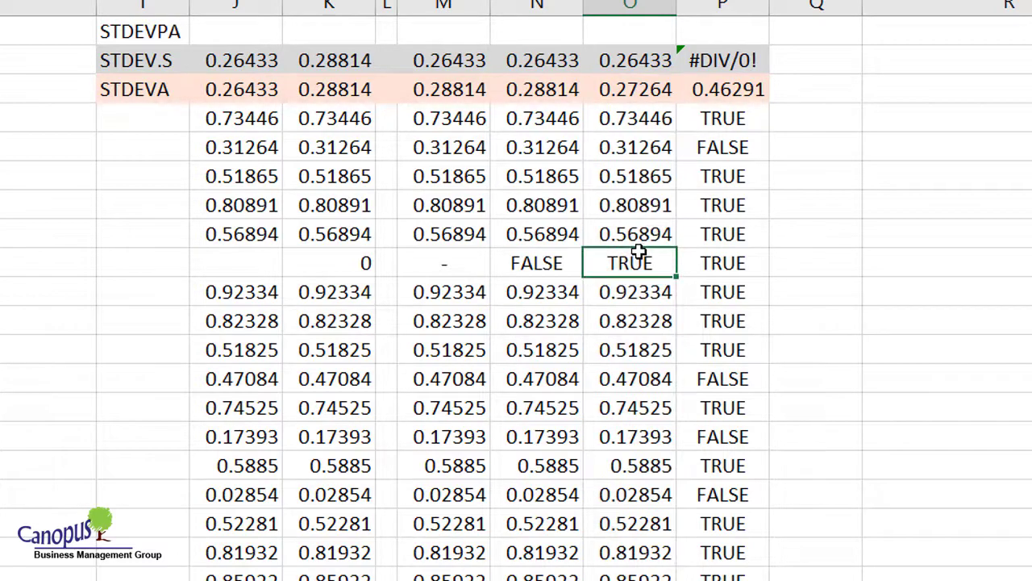
# - Examine column P's all-logical TRUE and FALSE data against its STDEV.S and STDEVA results
pyautogui.click(740, 118)
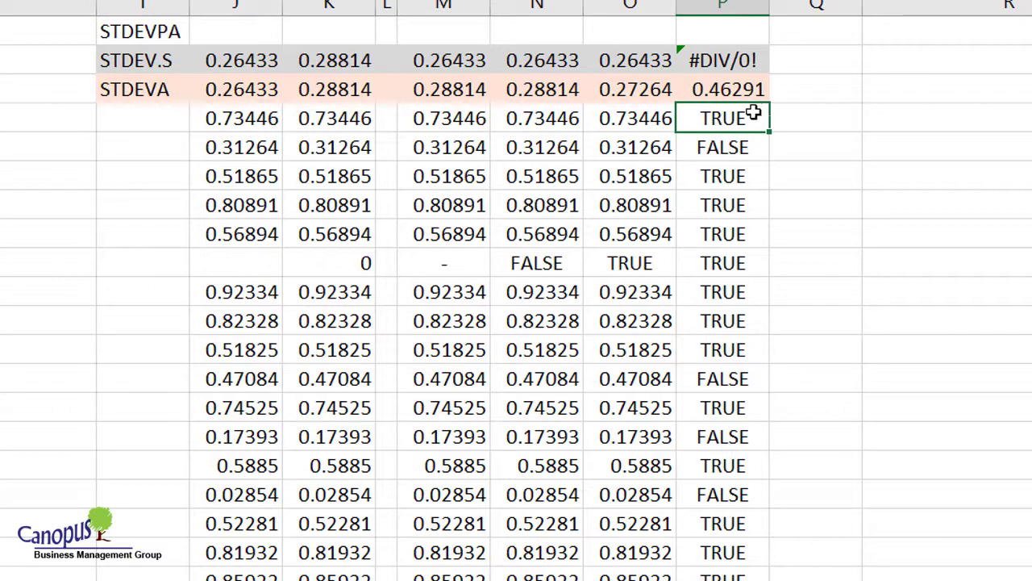
pyautogui.click(754, 68)
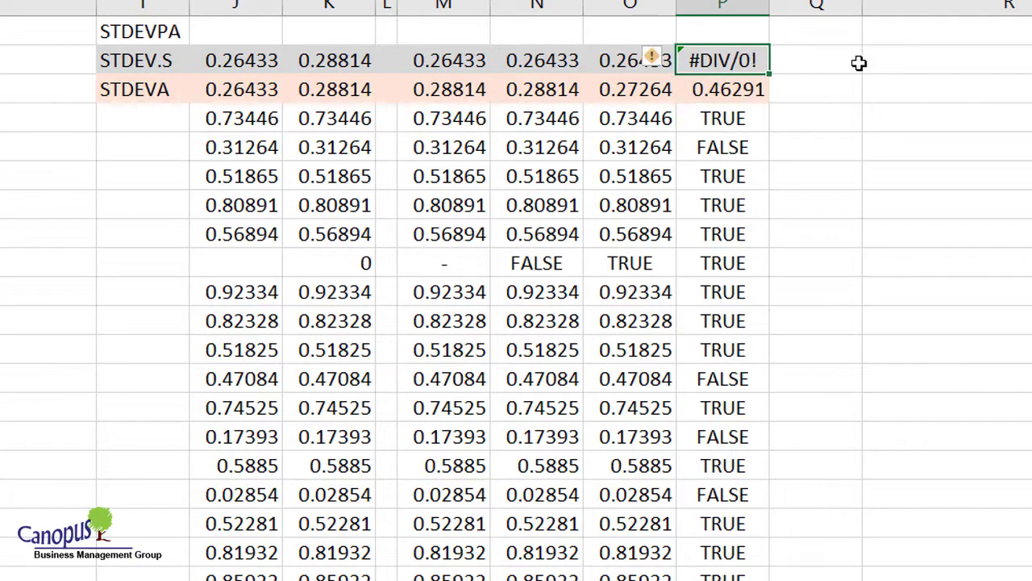
pyautogui.moveTo(723, 119); pyautogui.dragTo(722, 579)
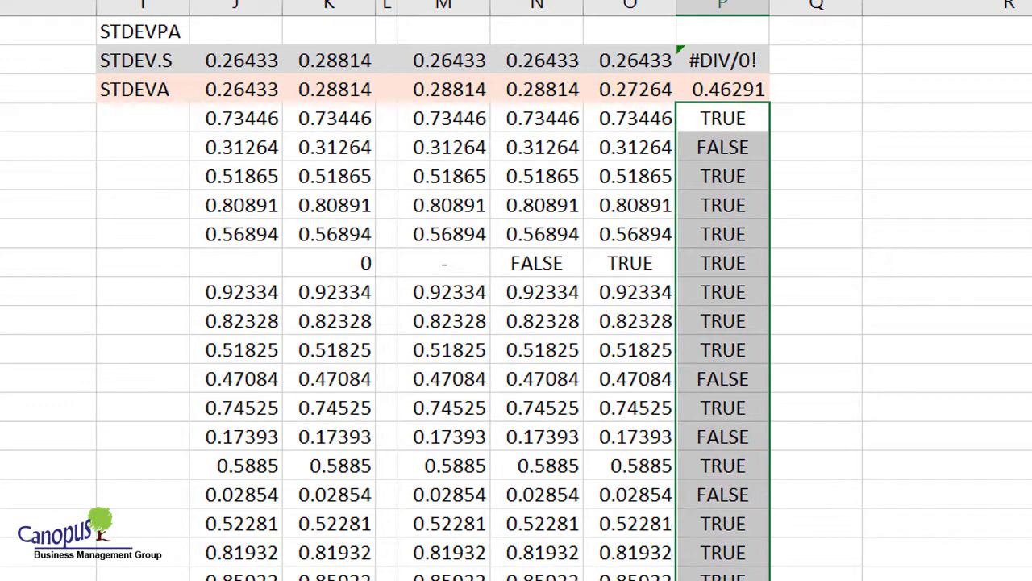
pyautogui.click(740, 89)
pyautogui.moveTo(743, 121); pyautogui.dragTo(758, 392)
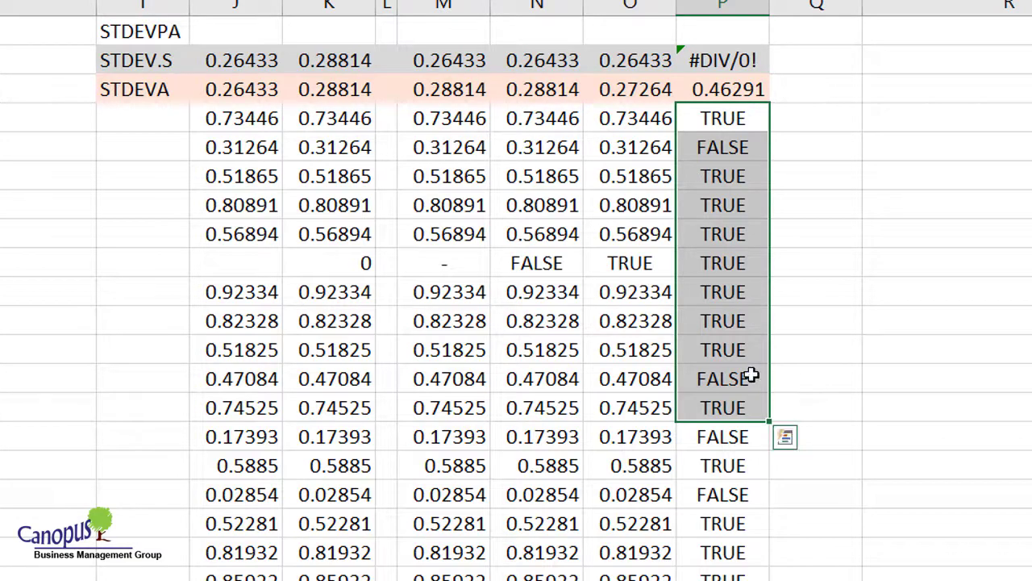
pyautogui.click(813, 85)
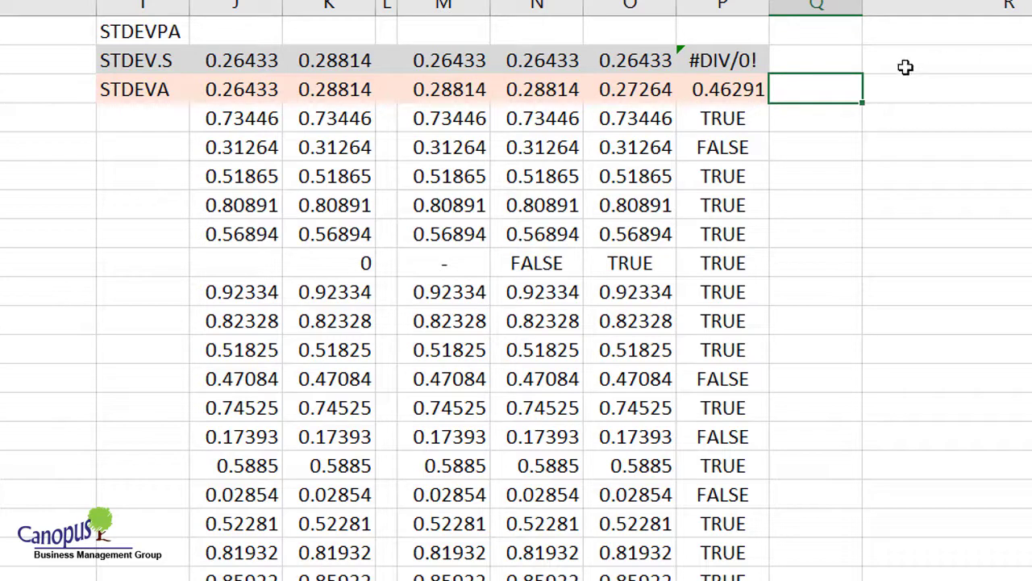
# - Review the STDEVA results in row 3 from column P back to the row label, alongside the STDEV.S row label
pyautogui.click(749, 92)
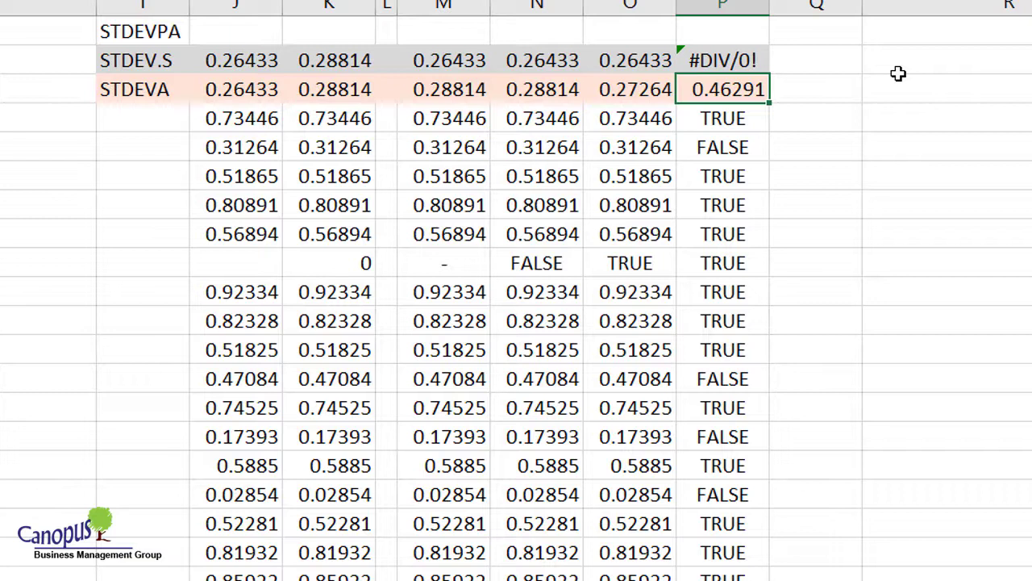
pyautogui.keyDown('shift'); pyautogui.click(299, 87); pyautogui.keyUp('shift')
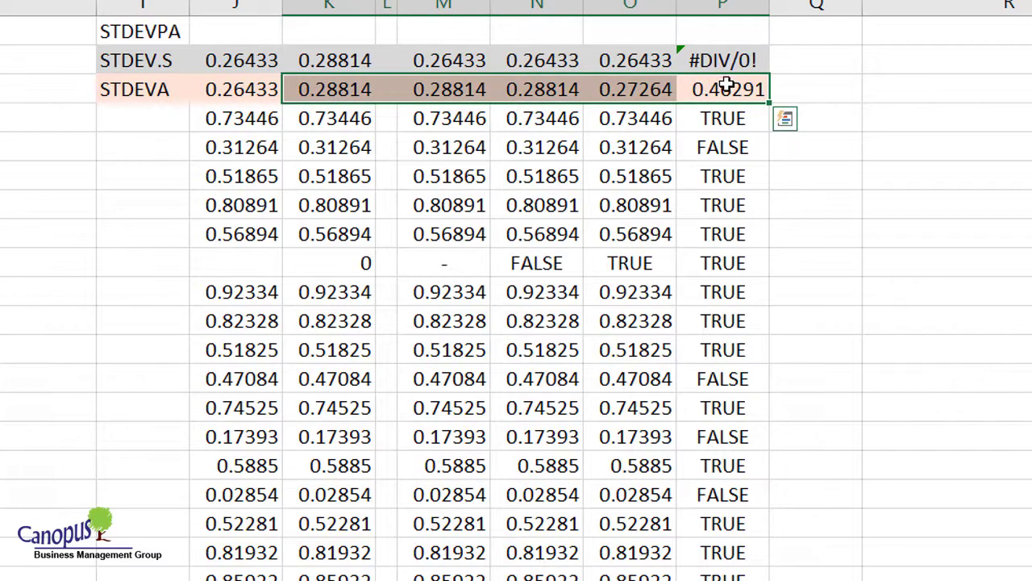
pyautogui.moveTo(726, 87); pyautogui.dragTo(171, 99)
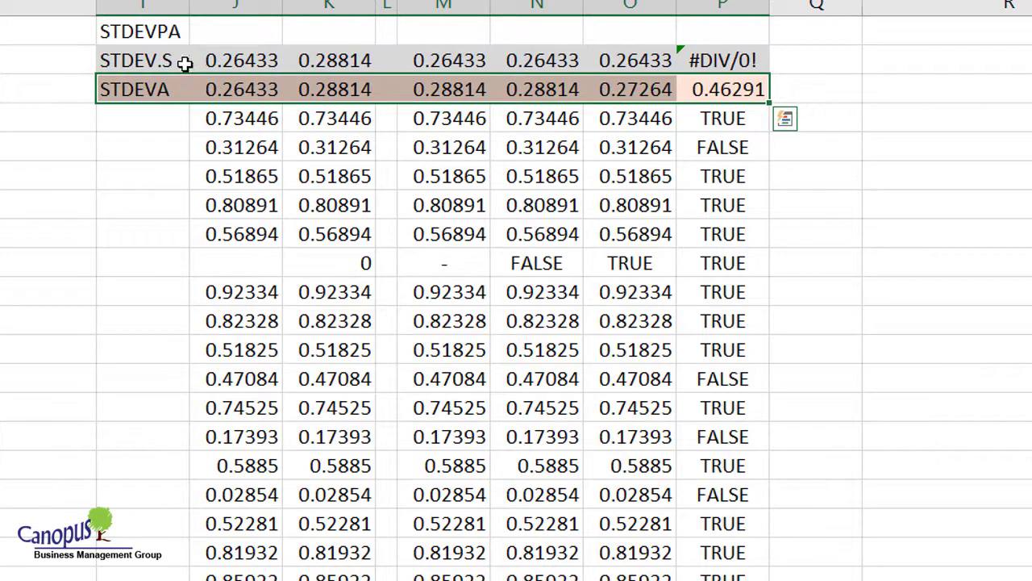
pyautogui.click(185, 63)
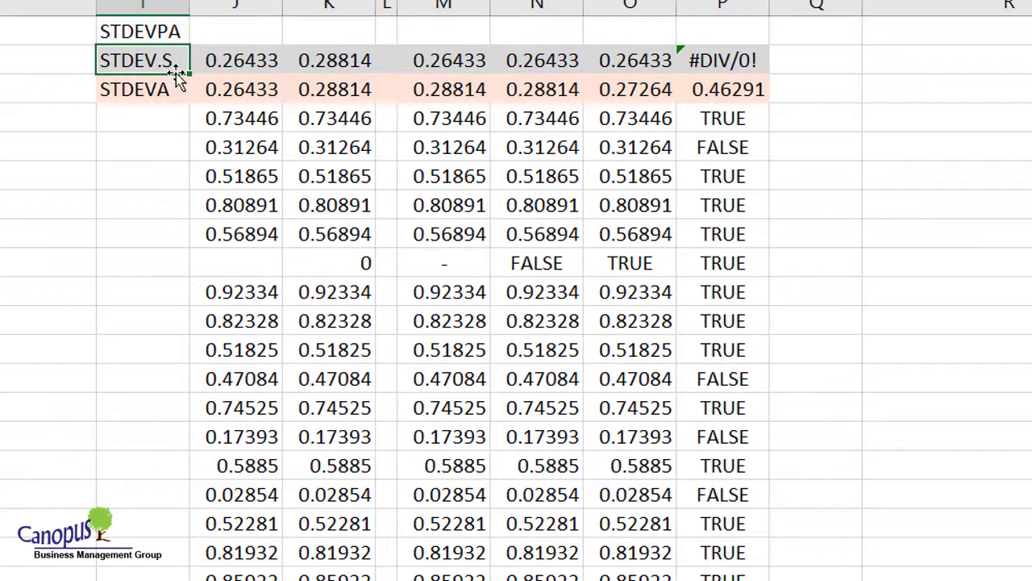
pyautogui.click(234, 31)
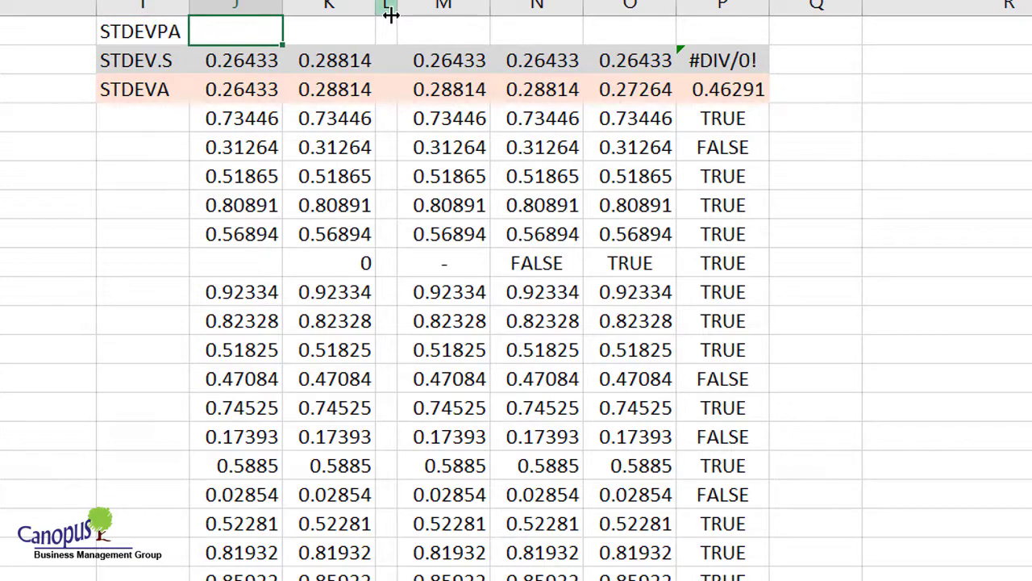
pyautogui.write('N')
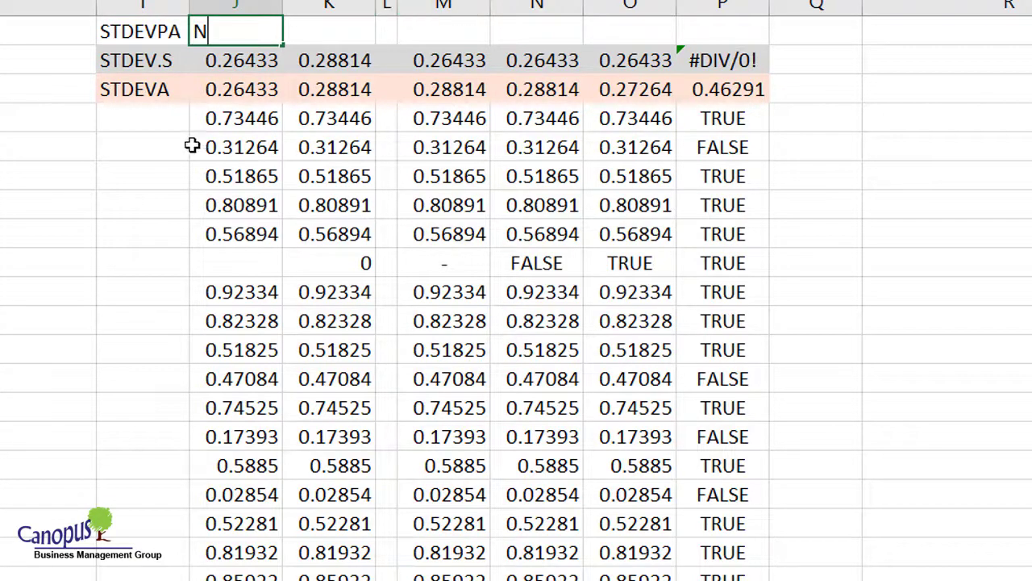
pyautogui.click(155, 65)
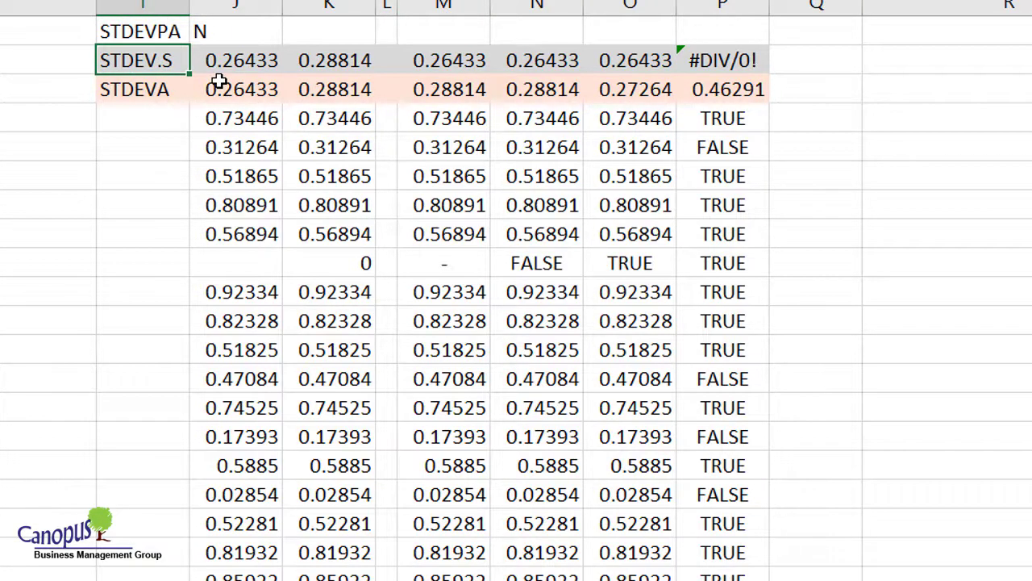
# - Replace the entry in J1 with the formula =STDEVPA(J4:J24)
pyautogui.click(241, 33)
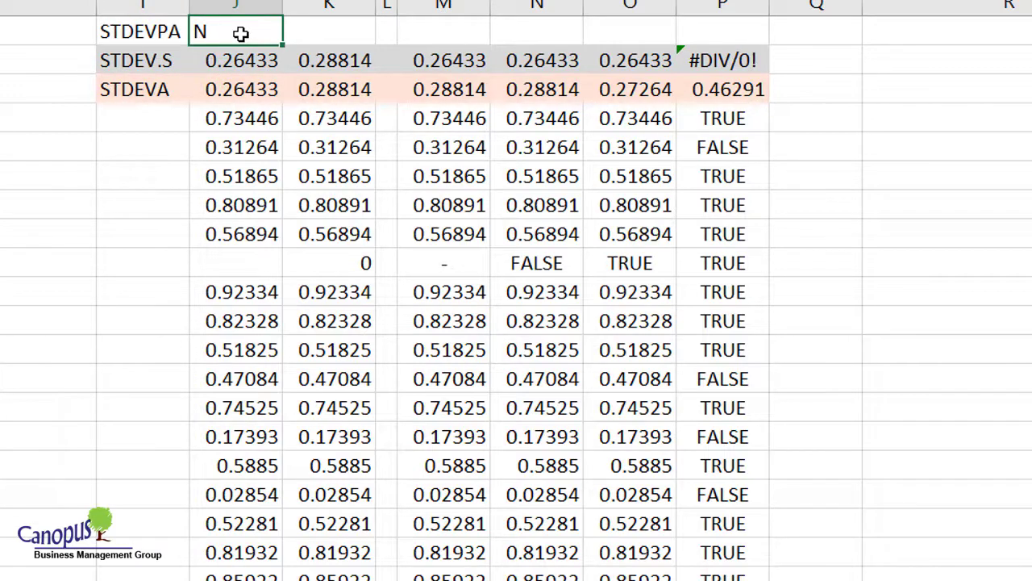
pyautogui.press('BackSpace')
pyautogui.write('=std')
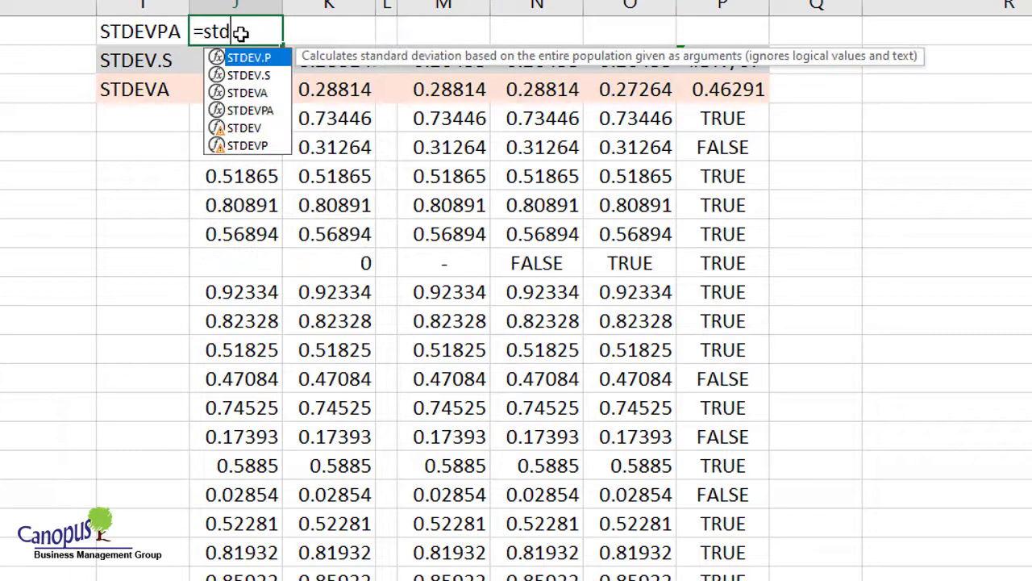
pyautogui.write('evp')
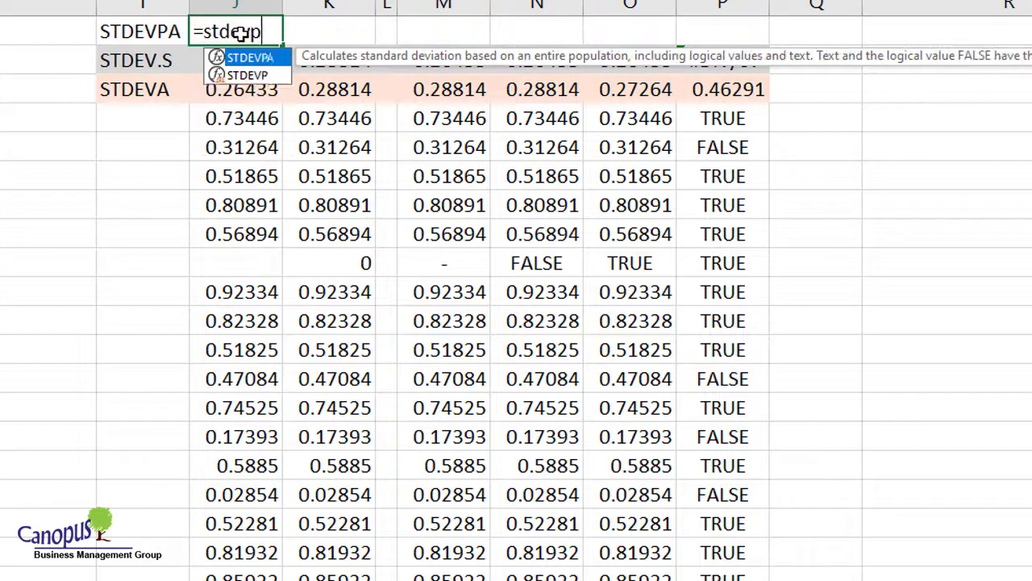
pyautogui.write('a(')
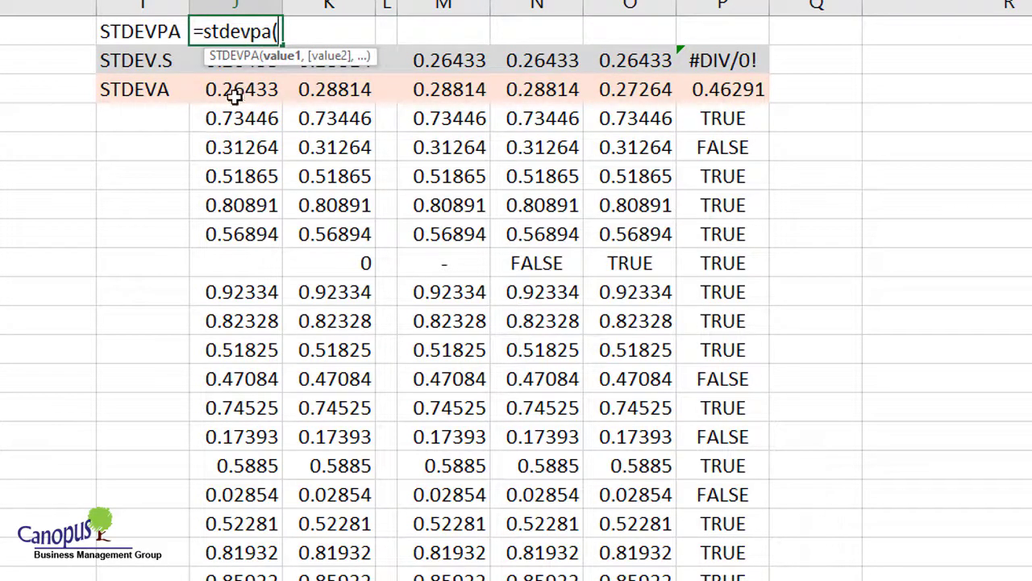
pyautogui.moveTo(234, 118); pyautogui.dragTo(236, 580)
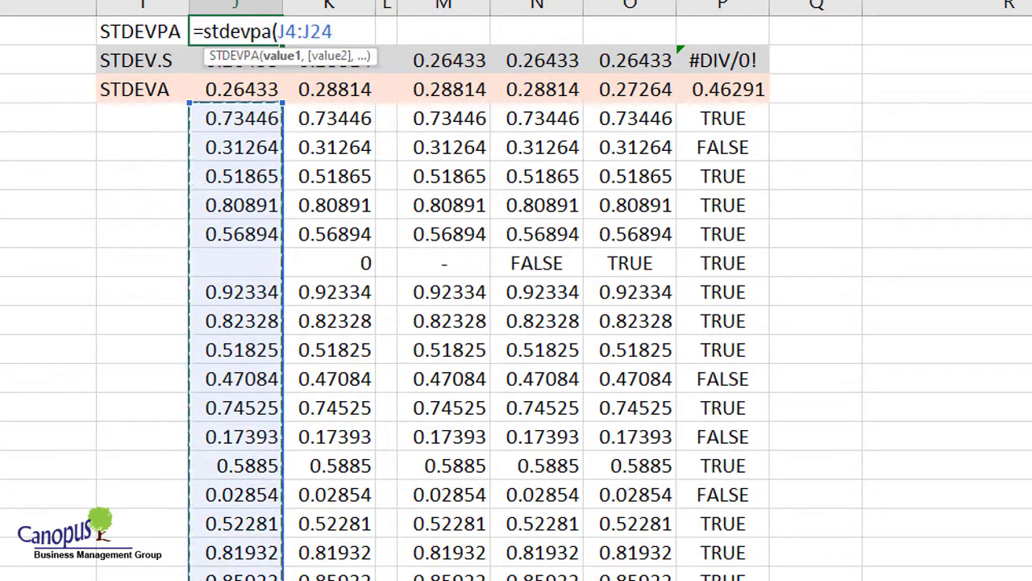
pyautogui.press('Return')
# - Copy the STDEVPA formula from J1 across through P1, and compare column J's STDEVPA and STDEVA results
pyautogui.click(242, 20)
pyautogui.hotkey('ctrl', 'space')
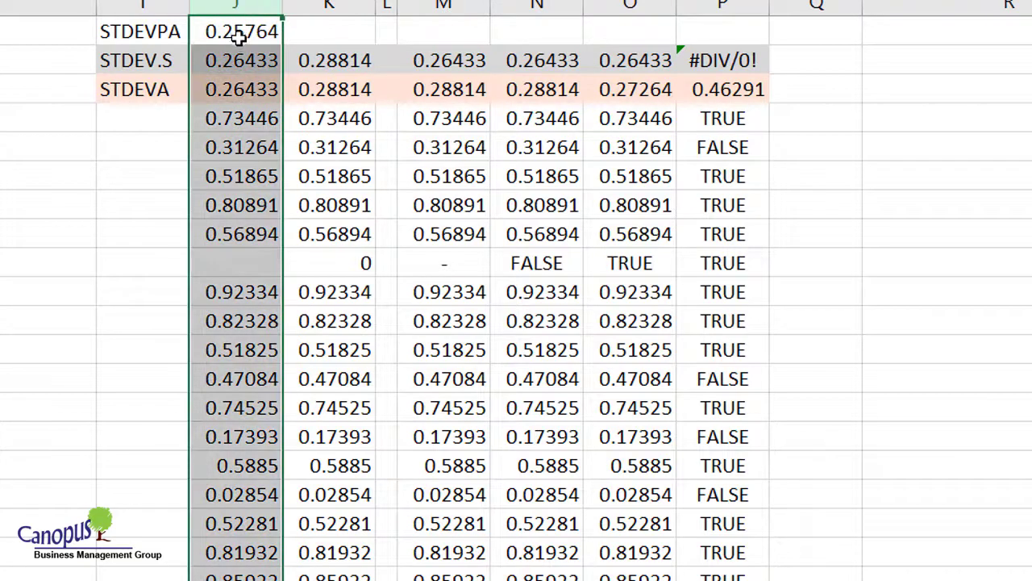
pyautogui.click(239, 38)
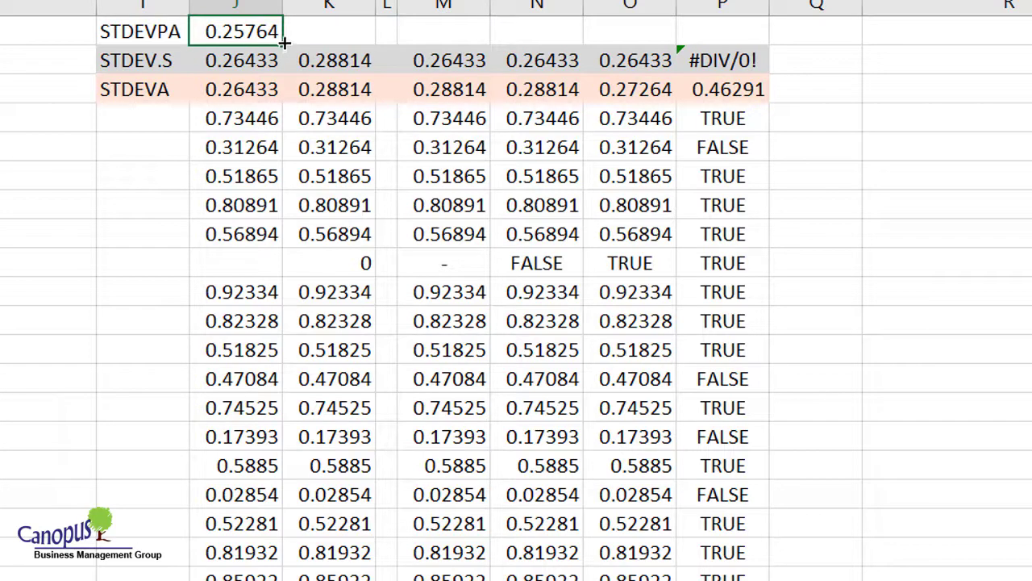
pyautogui.moveTo(284, 44); pyautogui.dragTo(747, 13)
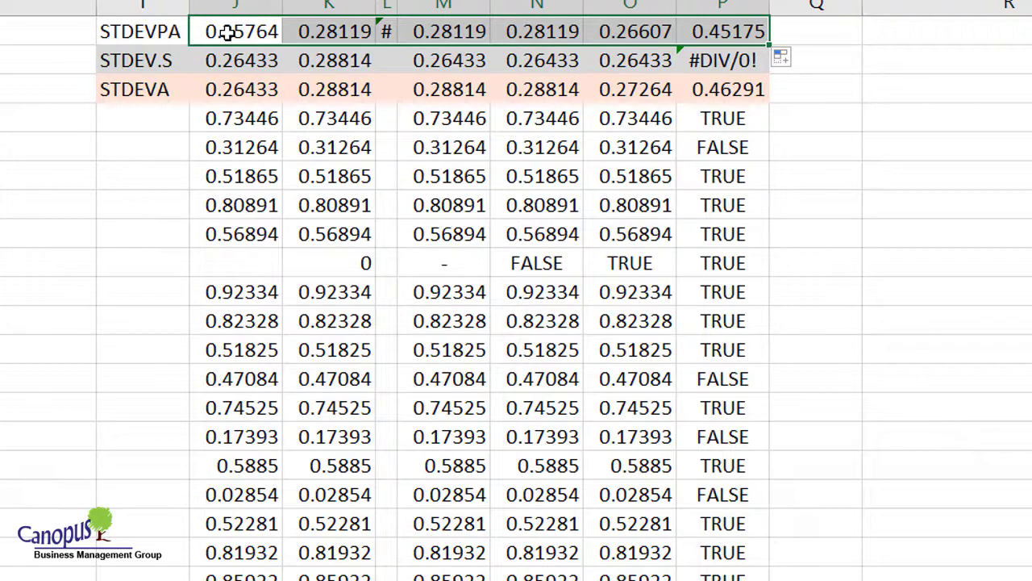
pyautogui.click(224, 90)
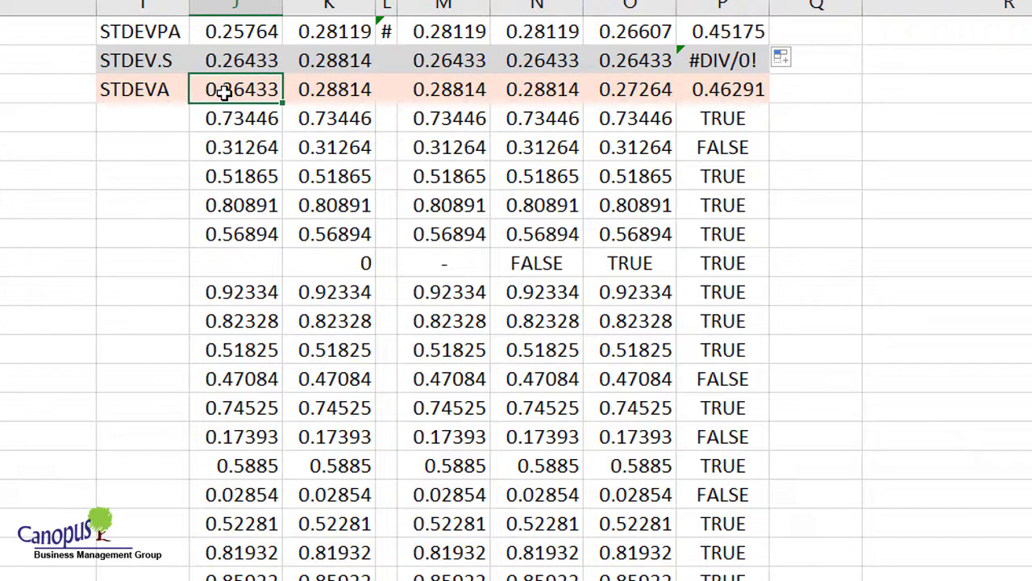
pyautogui.click(229, 30)
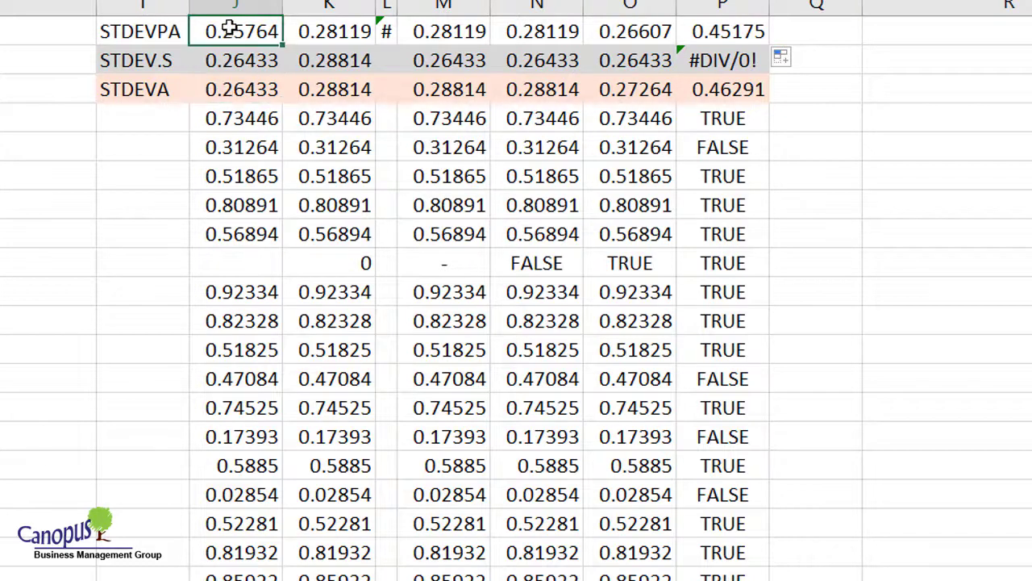